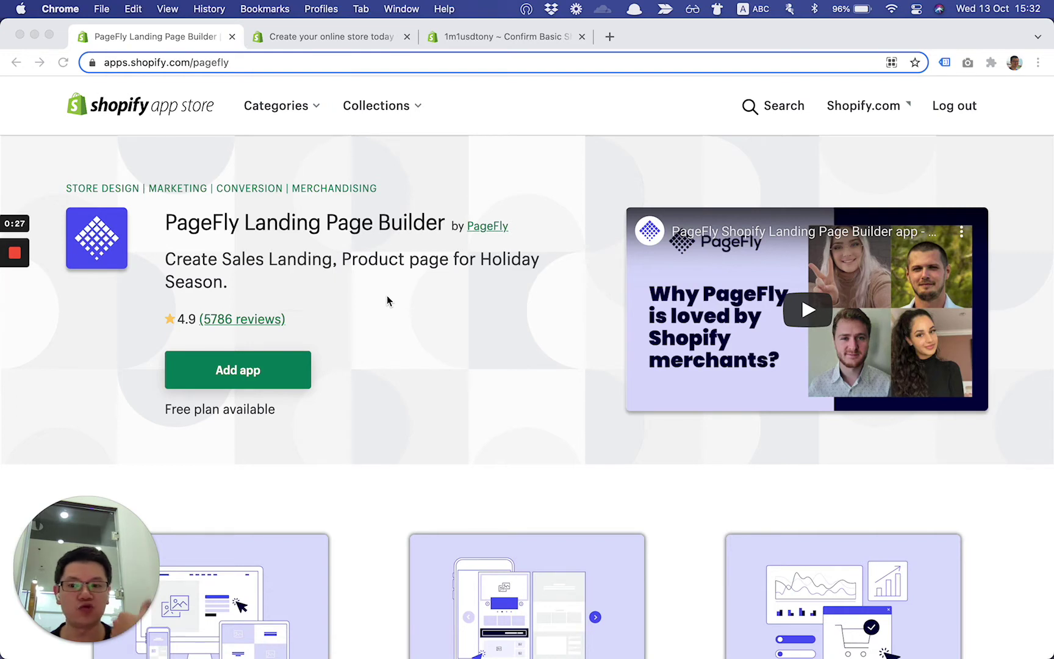
Switch to the 'Create your online store today' tab showing the PageFly free-trial offer
left_click(359, 38)
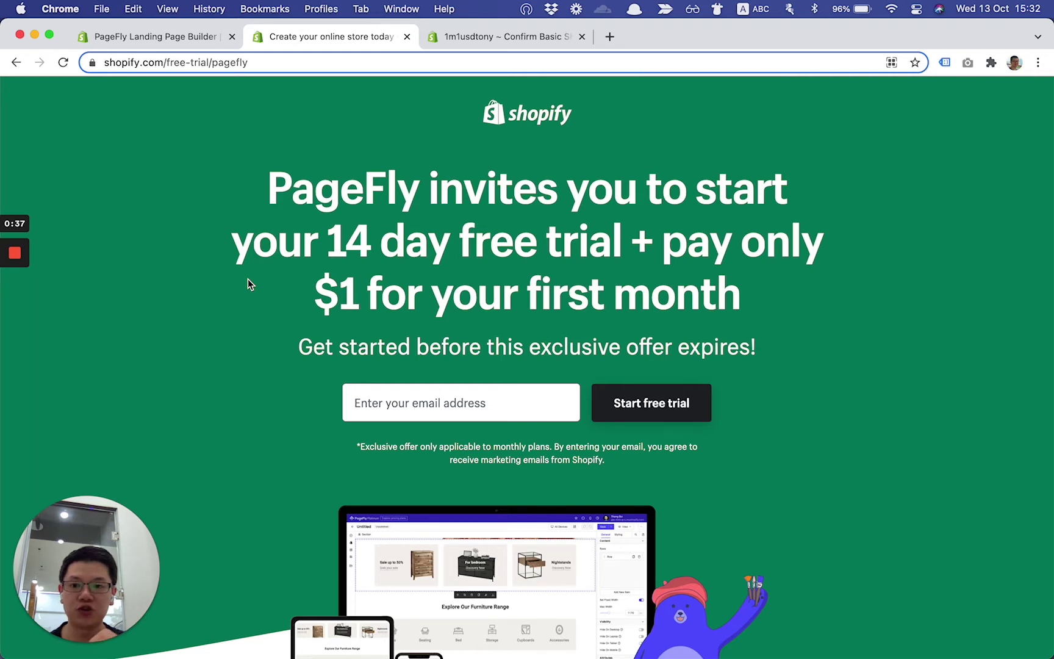
Highlight the '$1 for your first month' headline, then view the Confirm Basic Shopify plan tab
left_click_drag(665, 237, 699, 287)
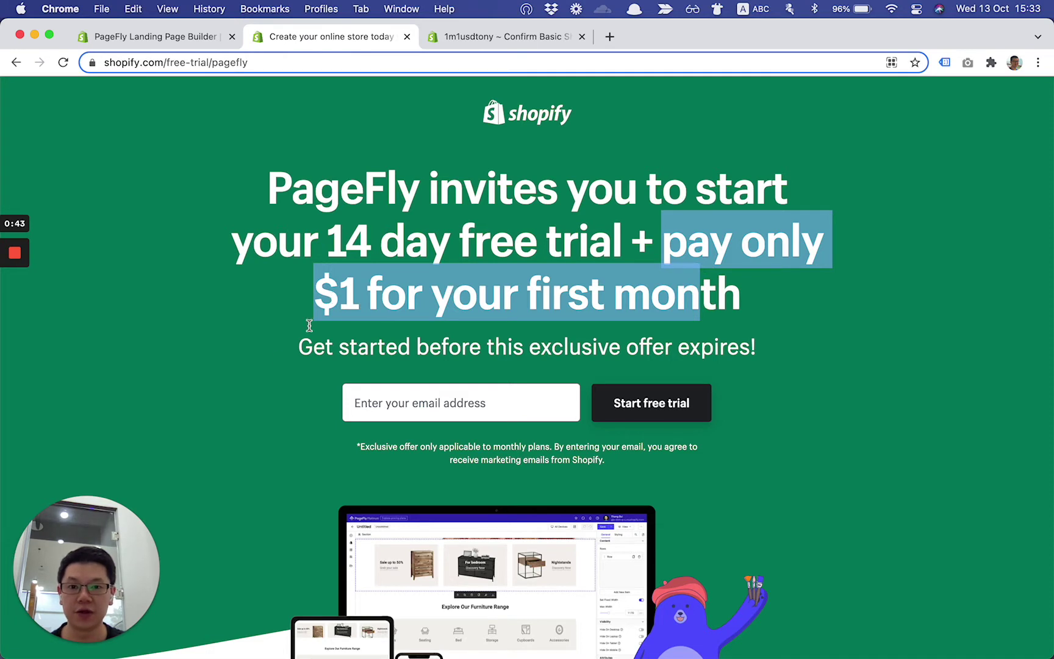
left_click(278, 362)
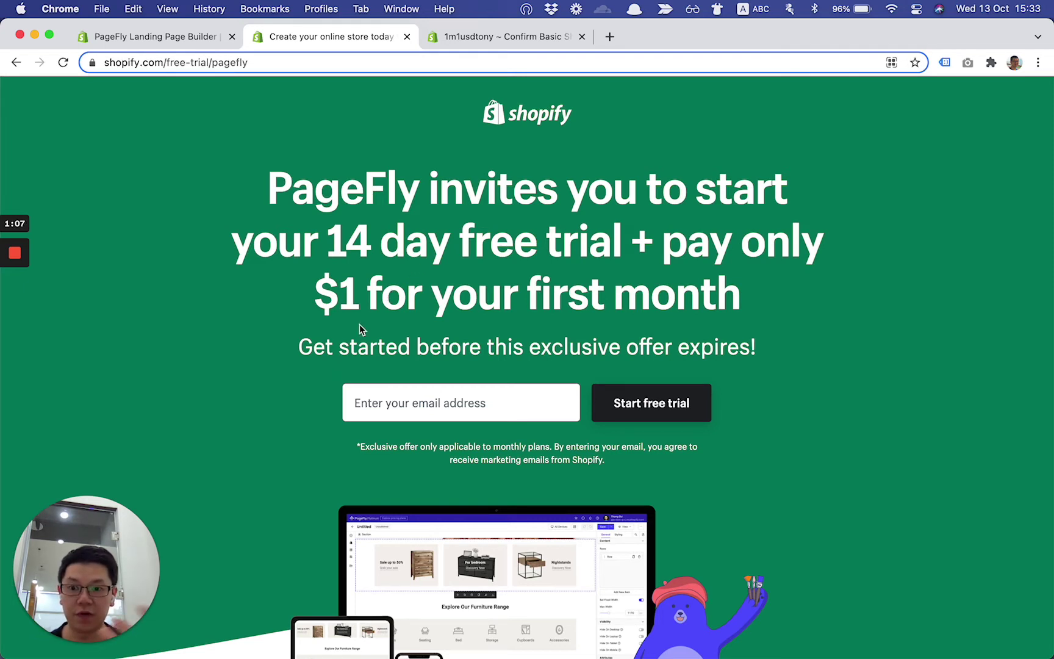
left_click(491, 37)
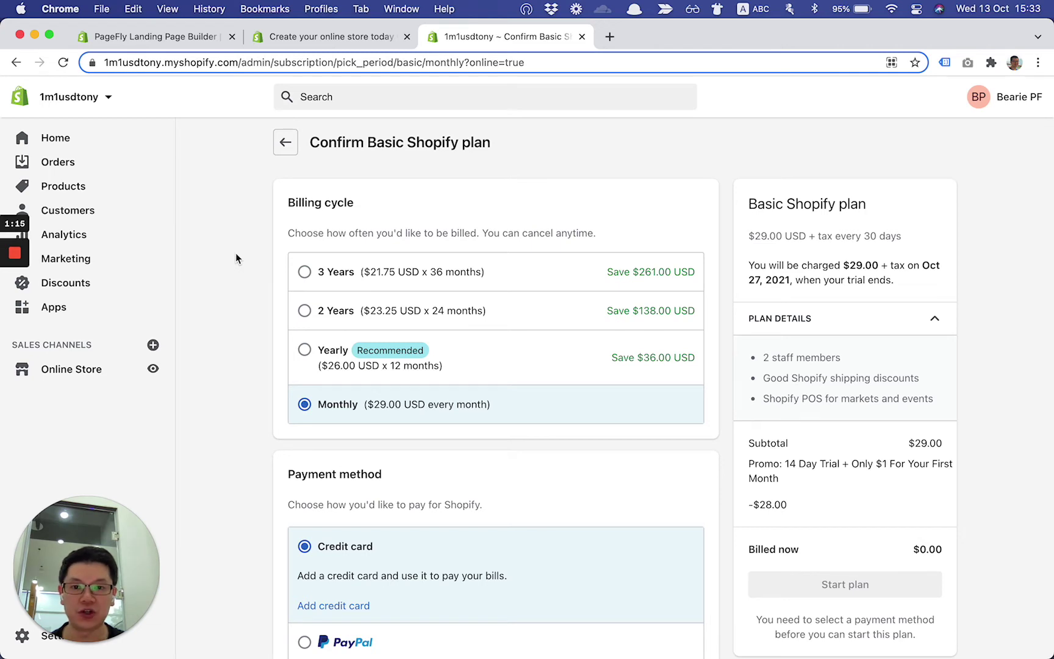
Review the plan summary's $1 first-month Promo line, then return to the PageFly offer tab
scroll(235, 258, "down", 1)
scroll(325, 360, "down", 1)
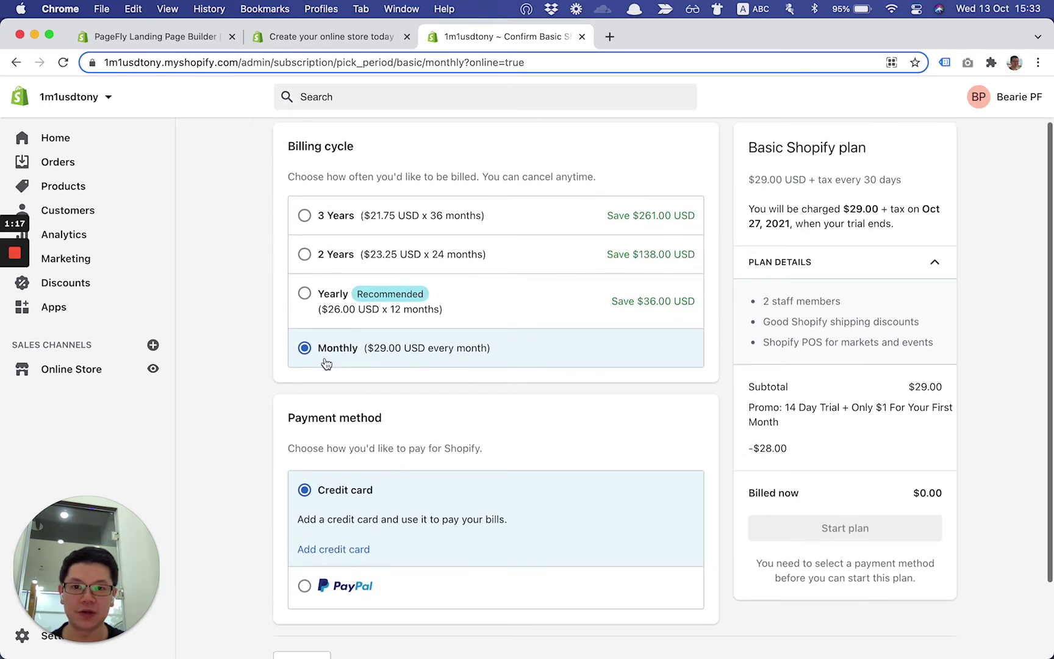
scroll(391, 351, "down", 1)
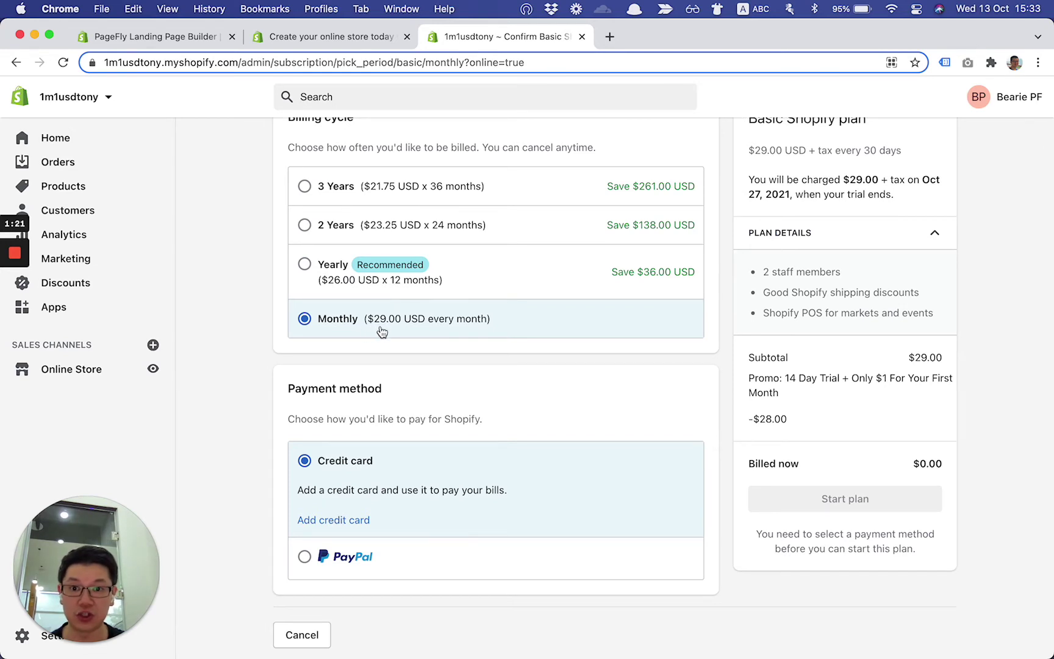
scroll(381, 329, "up", 1)
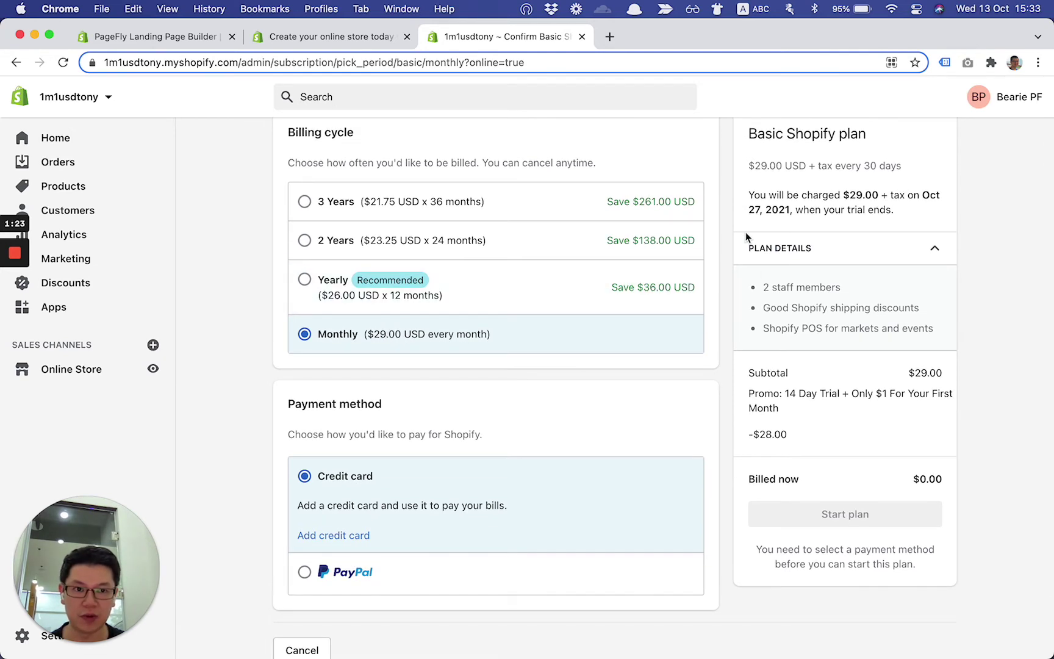
scroll(749, 238, "down", 3)
scroll(747, 238, "up", 3)
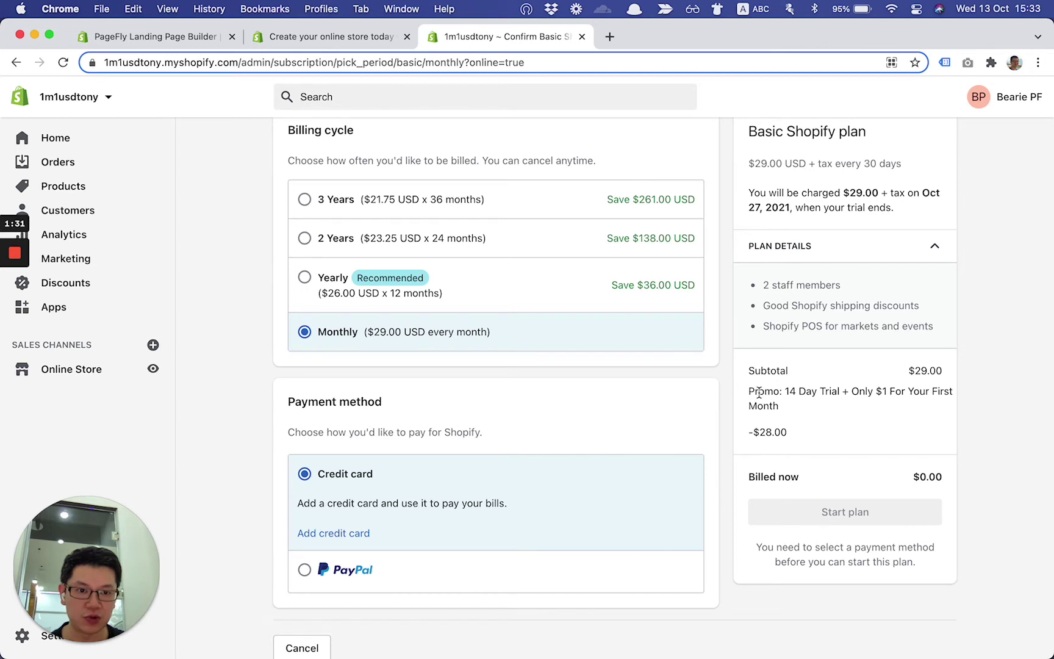
left_click_drag(755, 391, 784, 408)
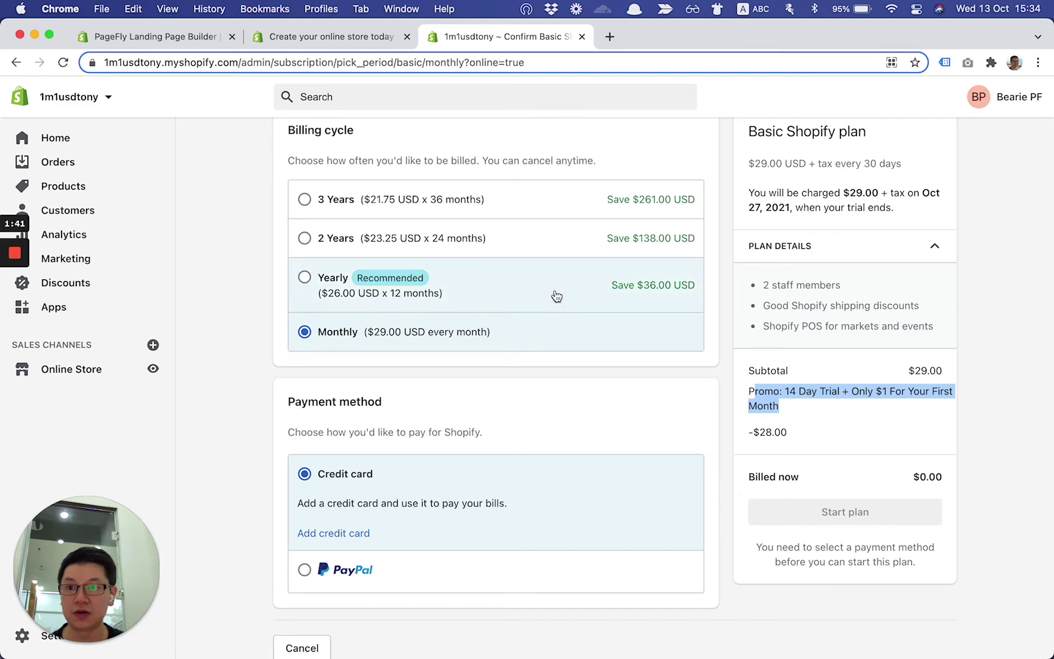
left_click(346, 41)
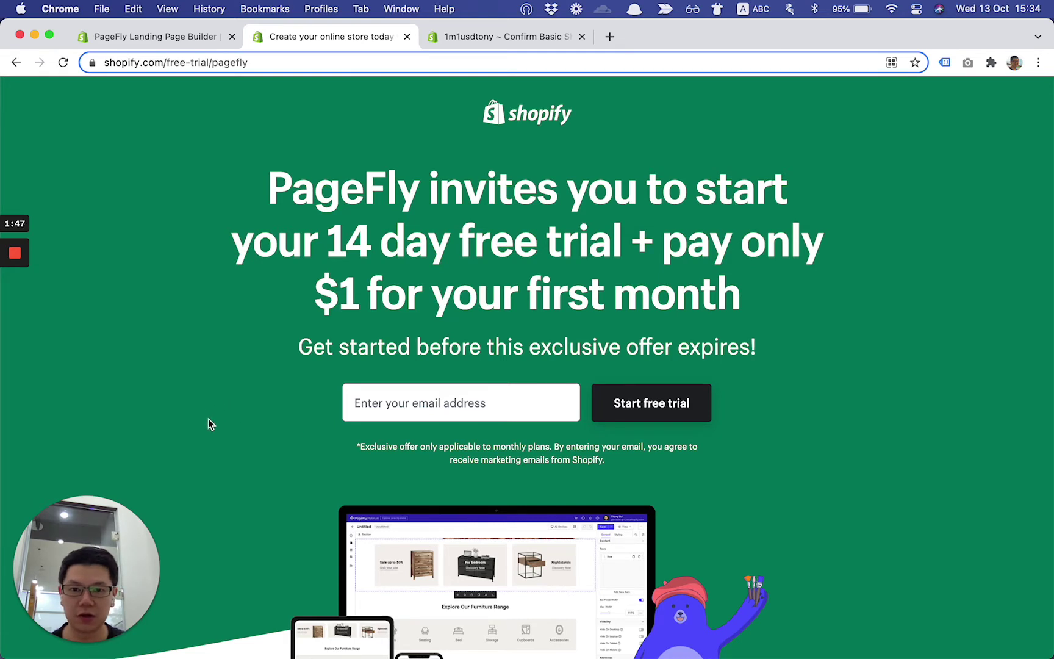
Close the webcam overlay and enter the account e-mail address in the signup field
left_click(223, 430)
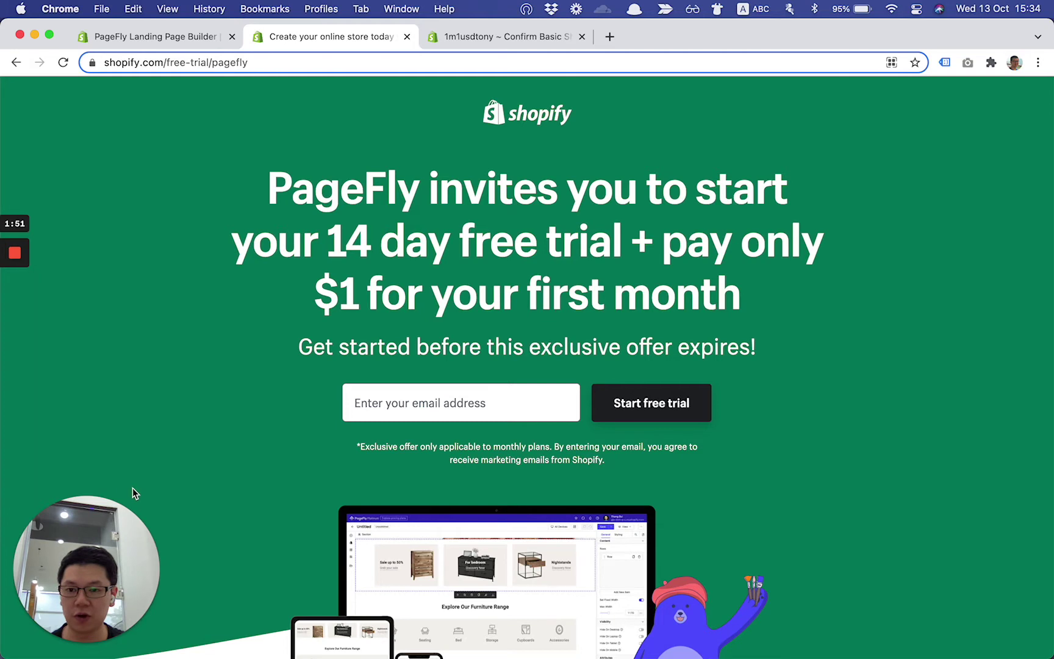
mouse_move(58, 640)
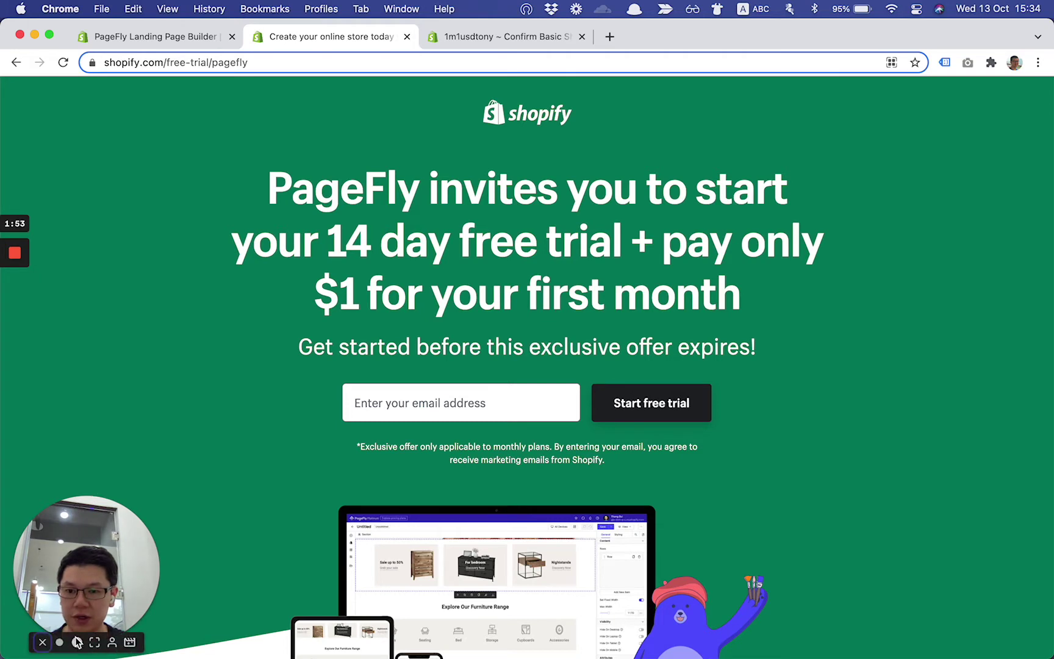
left_click(43, 642)
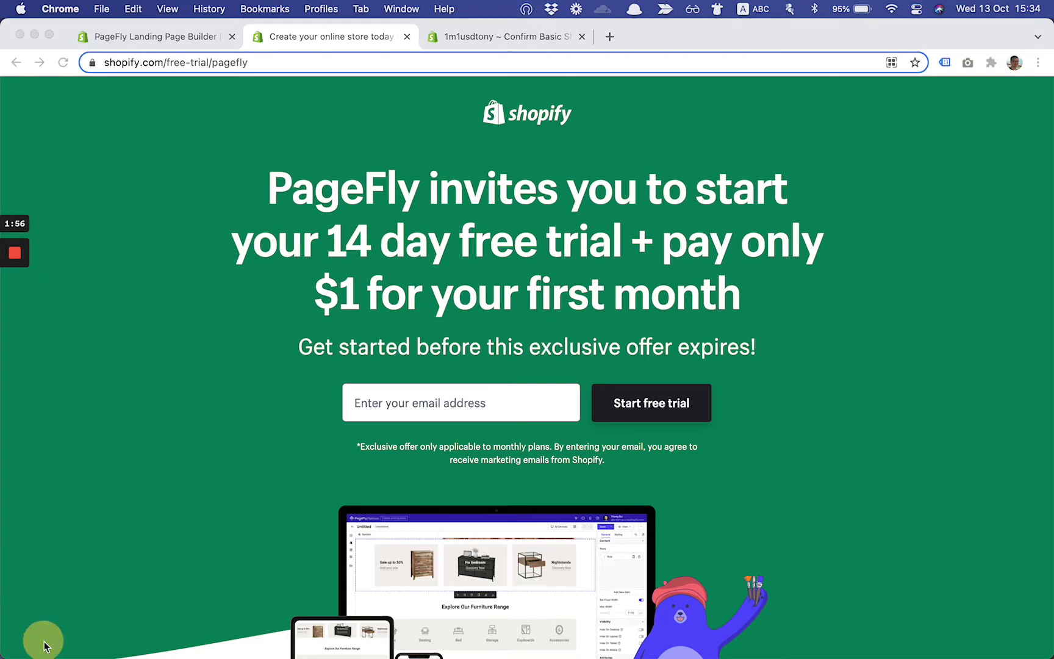
left_click(427, 403)
left_click(430, 403)
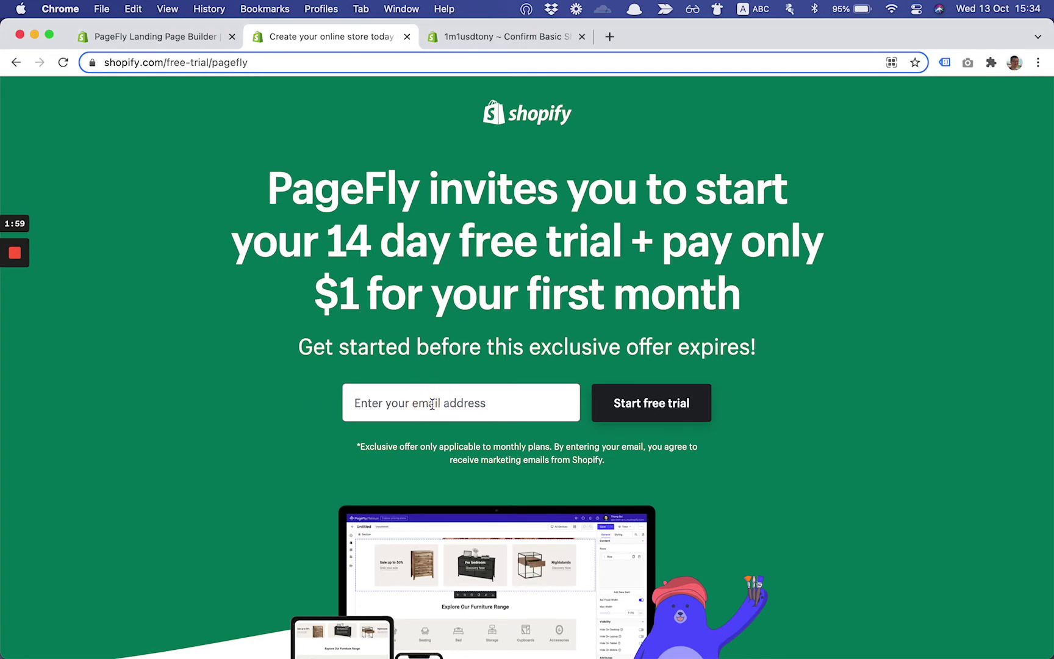
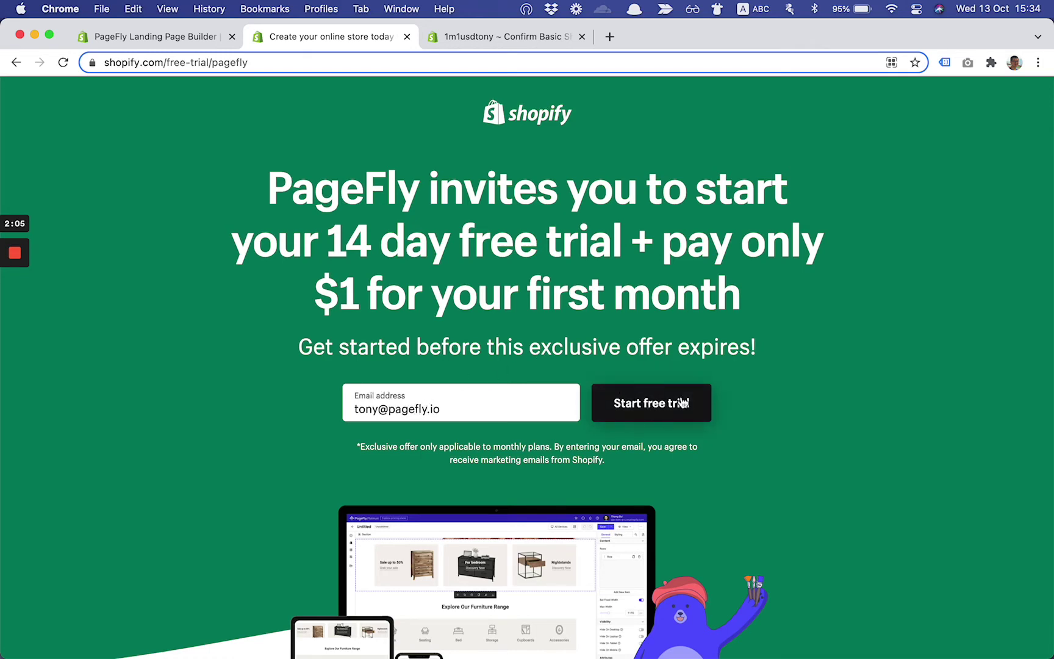
Start the free trial, entering an account password and store name, and create the store
left_click(652, 413)
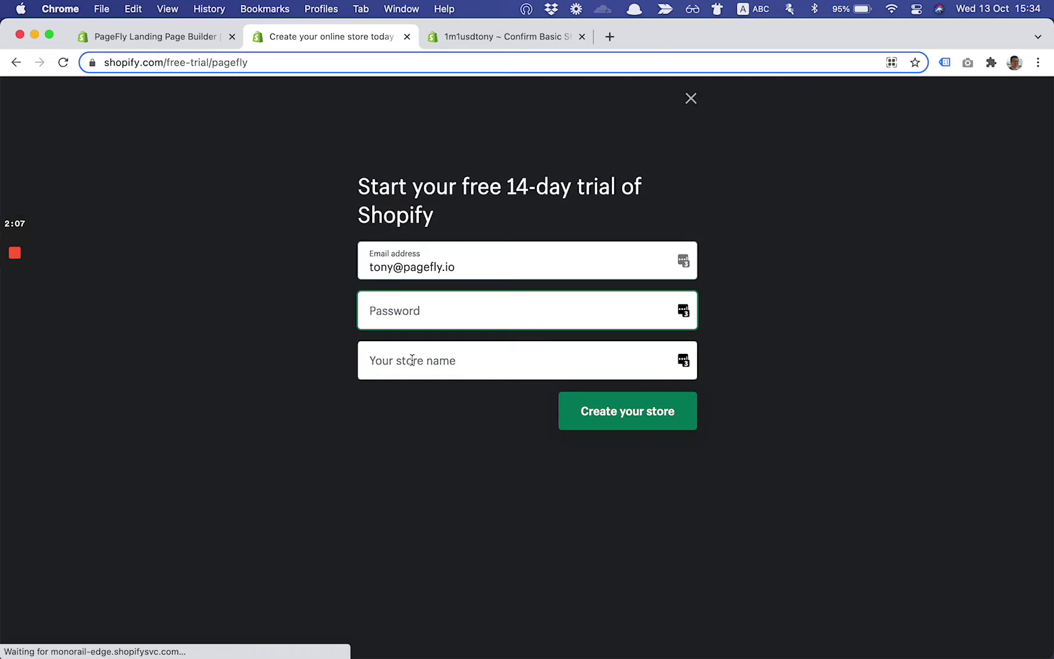
type("••••••••")
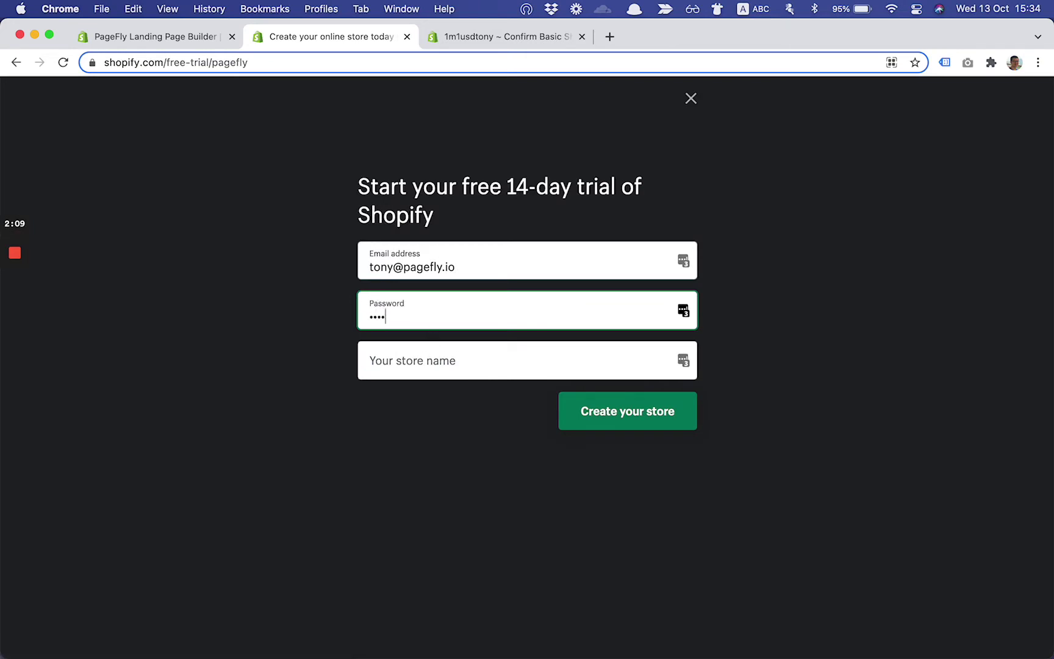
key("Tab")
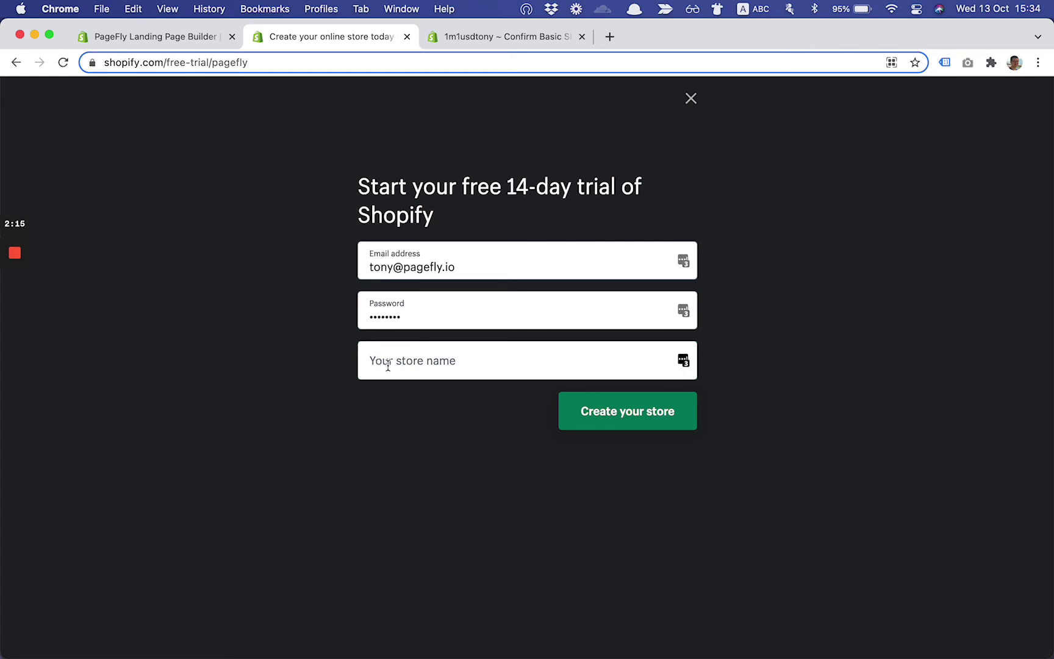
type("tonypagefly")
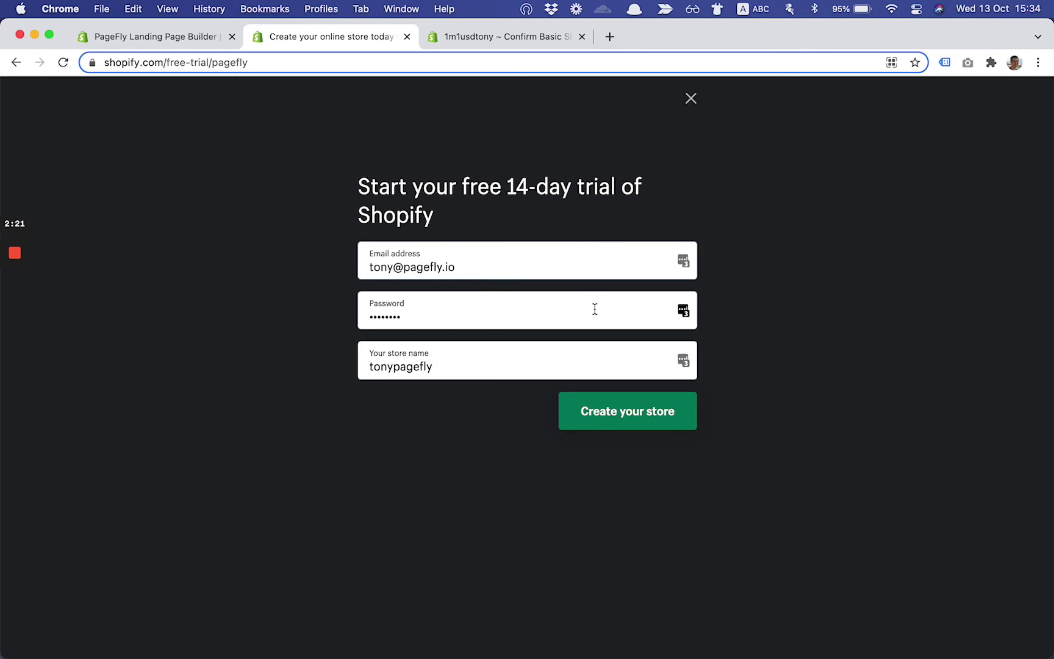
left_click(628, 415)
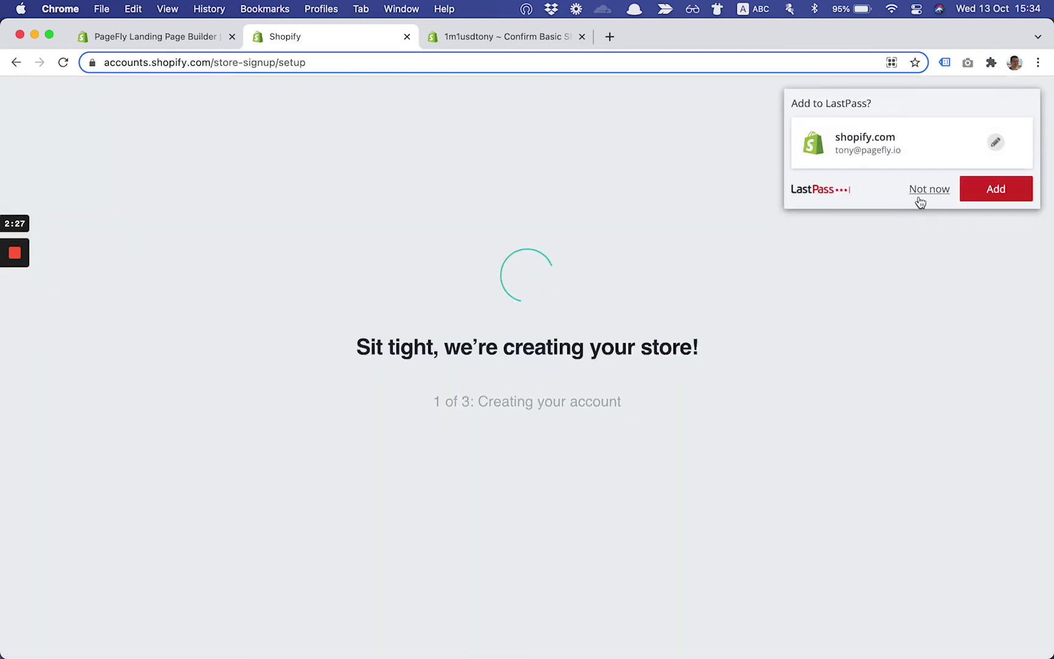
Dismiss the LastPass save prompt and skip the Step 1 'about yourself' questions
left_click(918, 191)
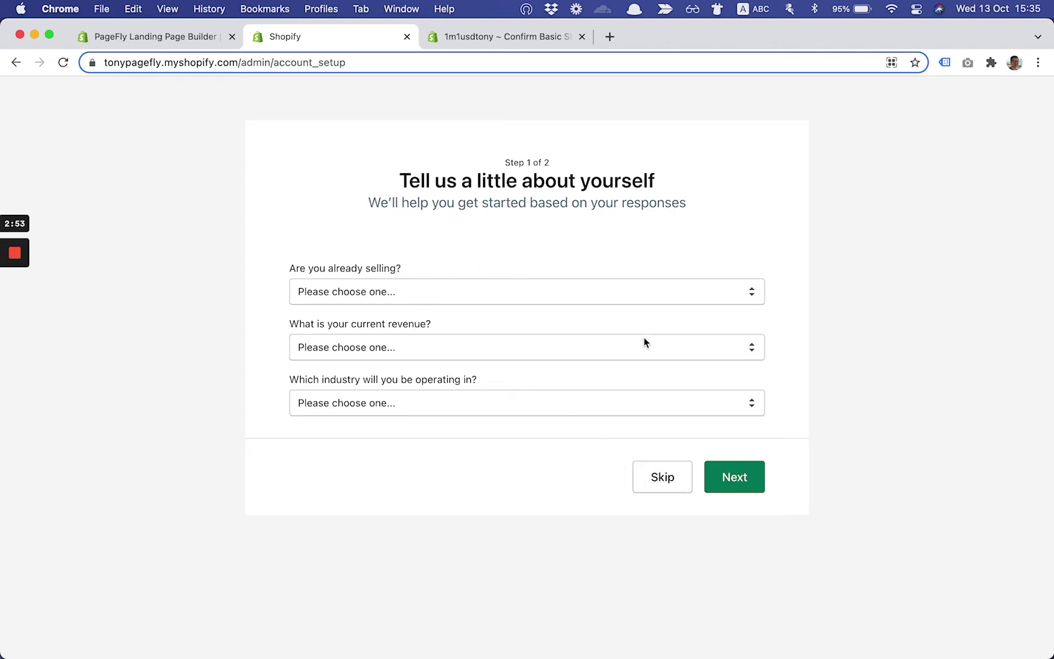
left_click(454, 291)
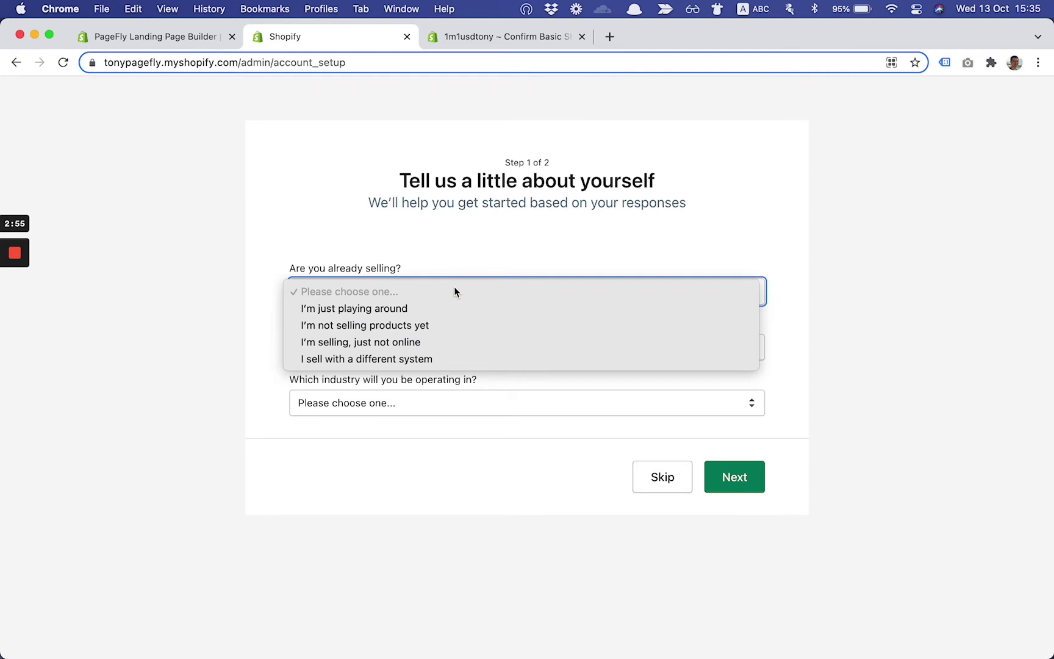
left_click(574, 251)
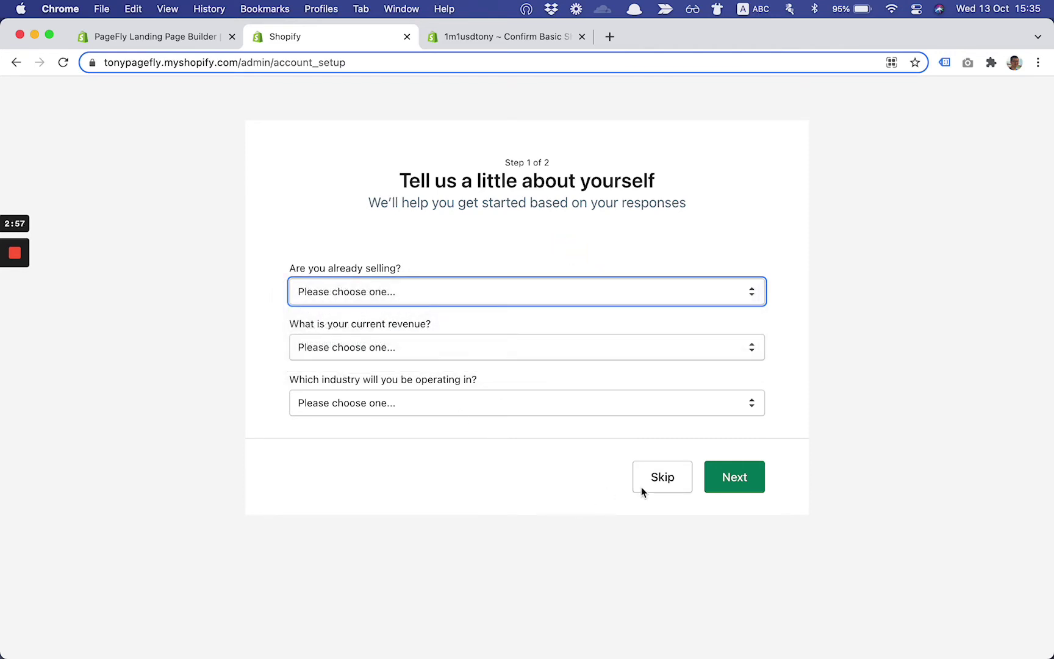
left_click(658, 481)
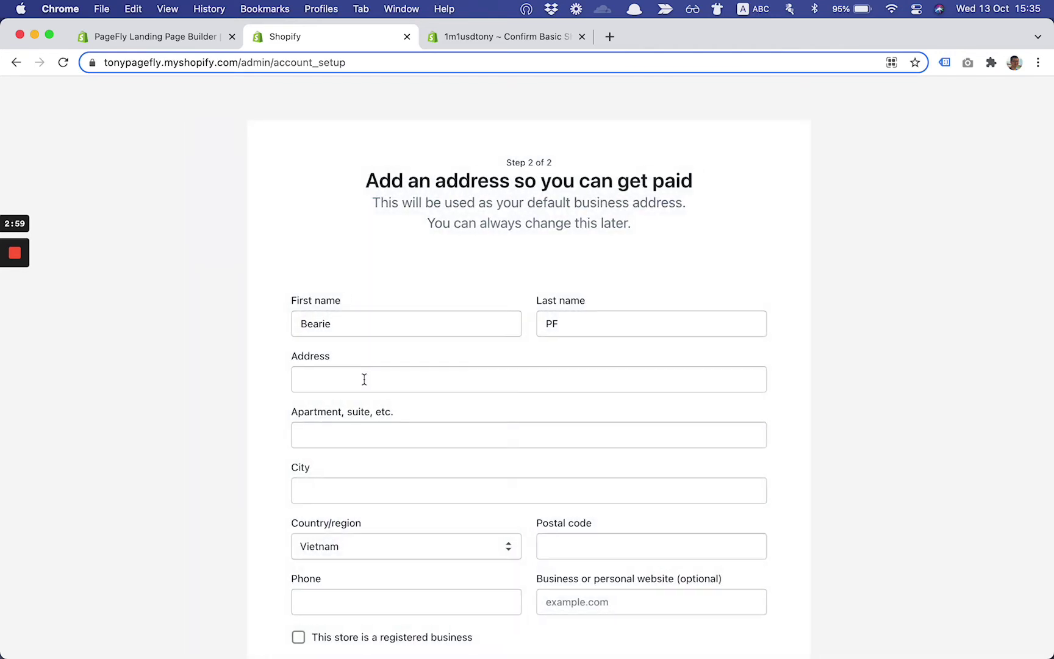
Fill in the street address, city, postal code and phone number on the Add an address form
left_click(374, 340)
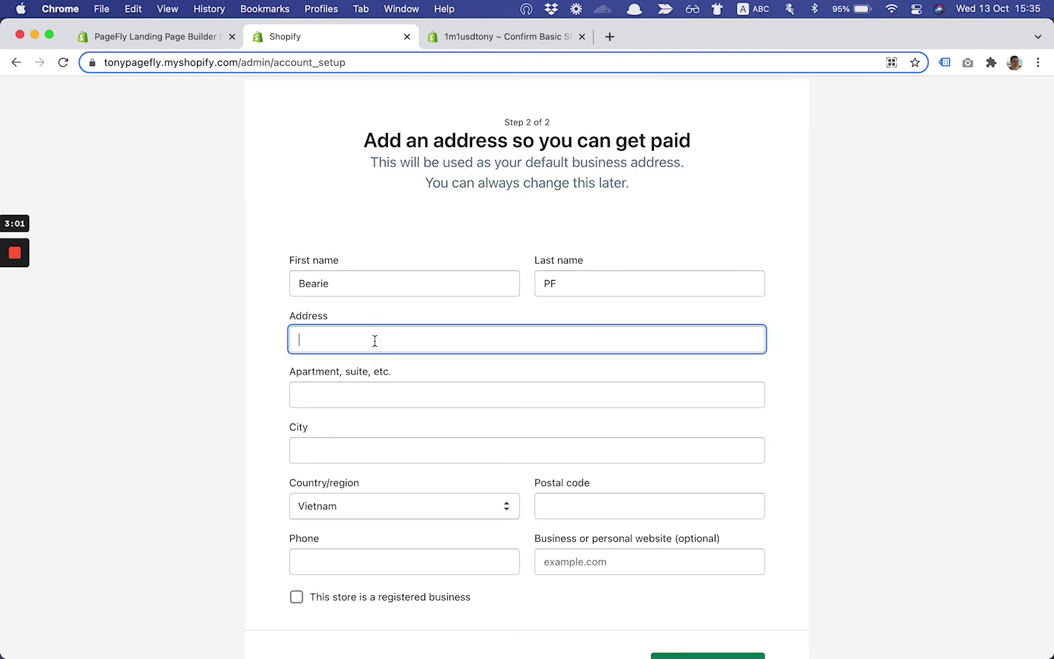
key("Tab")
key("Tab")
type("Hanoi")
key("Tab")
key("Tab")
type("10000")
key("Tab")
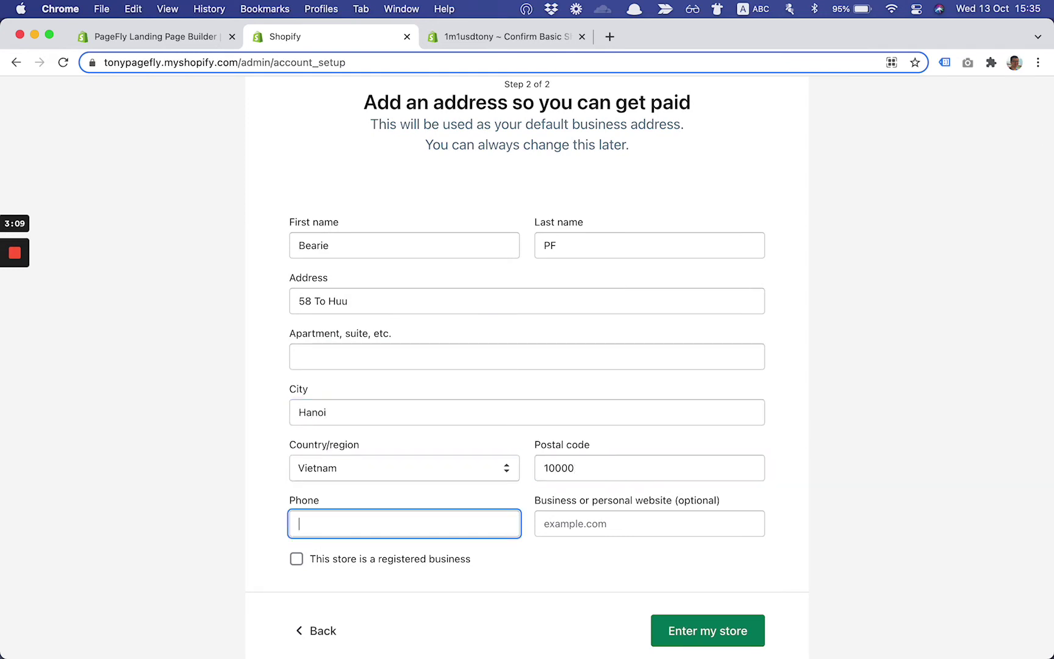
type("12345678")
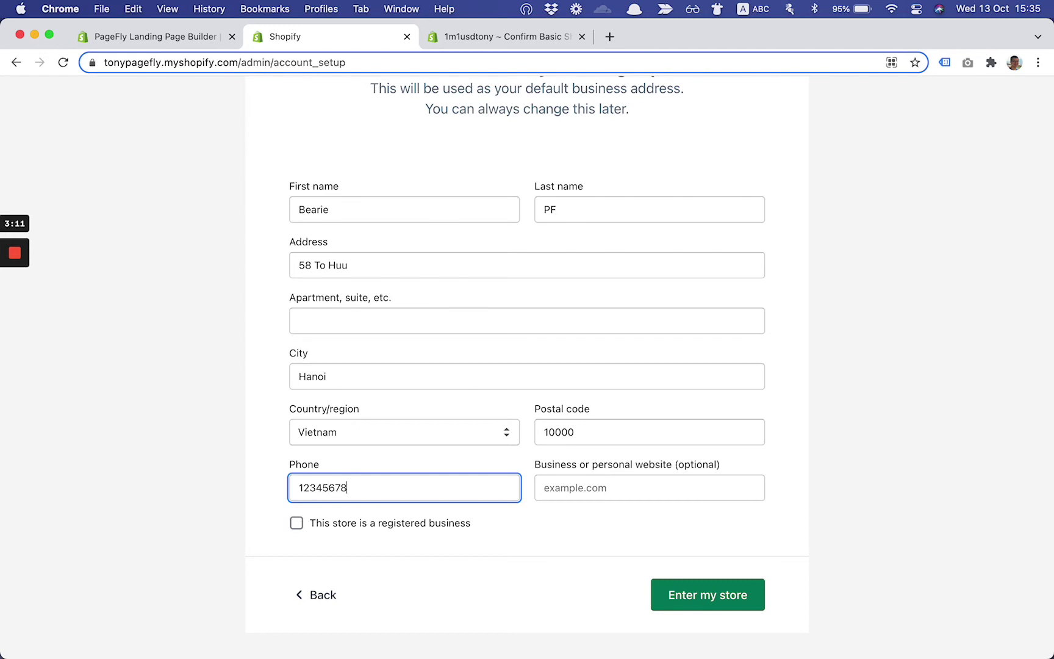
Submit the business address with 'Enter my store' to reach the admin home
scroll(400, 371, "down", 1)
left_click(654, 522)
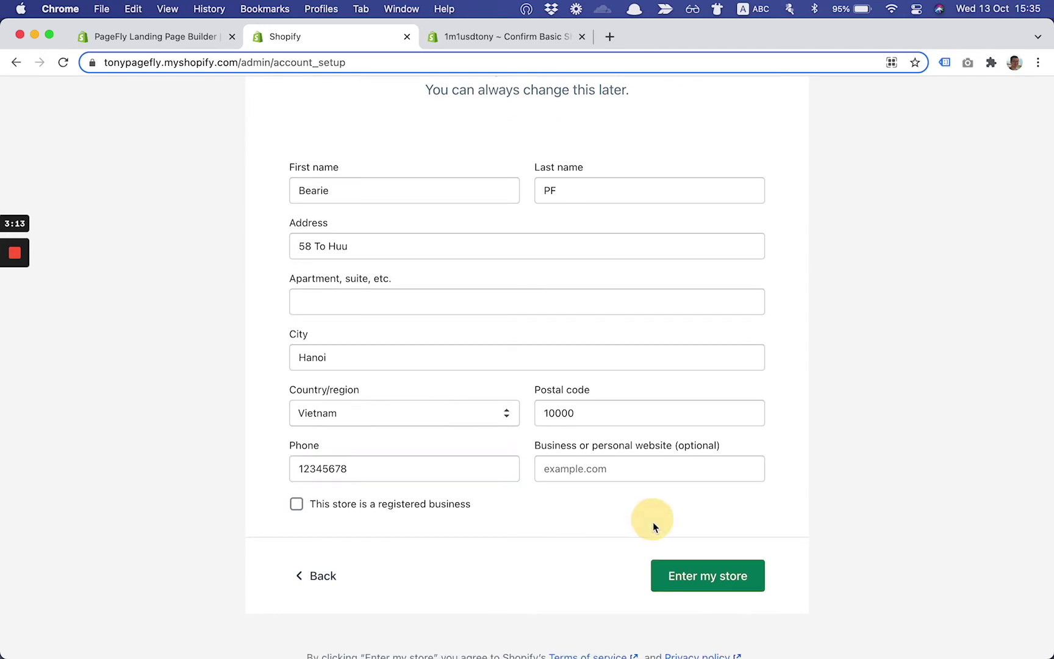
left_click(711, 576)
scroll(532, 494, "up", 1)
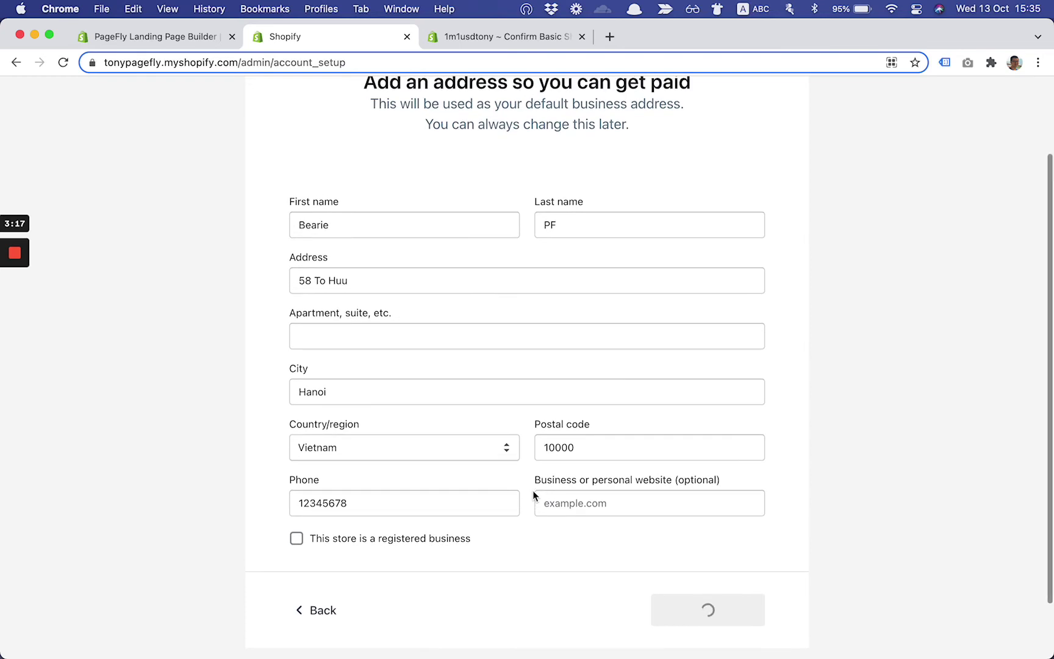
scroll(532, 494, "up", 3)
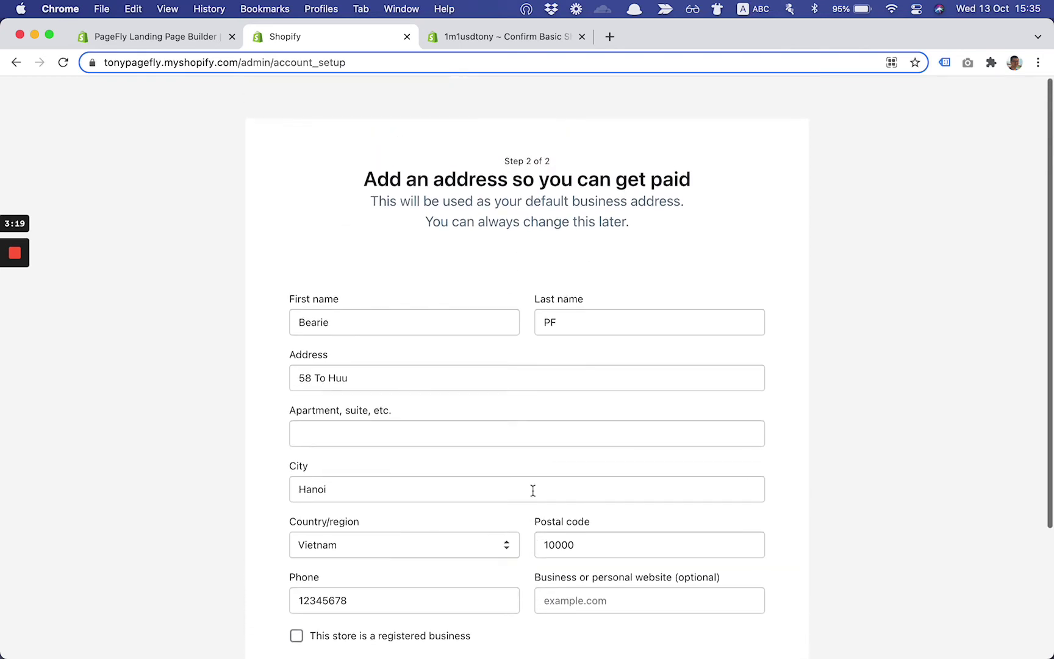
scroll(532, 491, "down", 5)
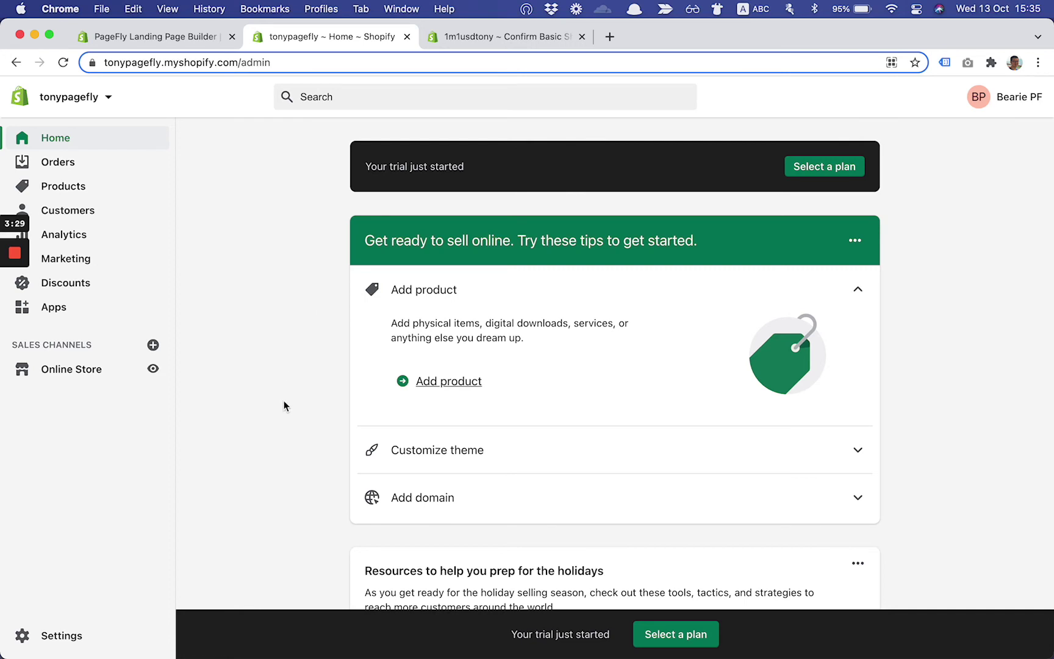
Highlight the trial-started message, then go to the 'Pick a plan for your store' page
scroll(297, 395, "down", 1)
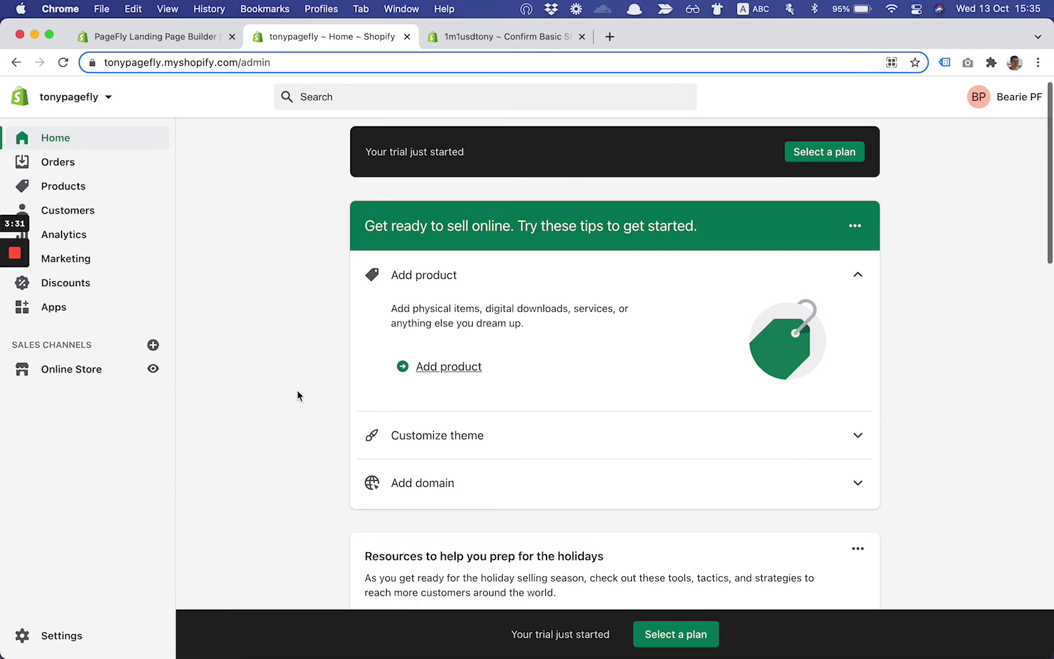
scroll(297, 395, "up", 1)
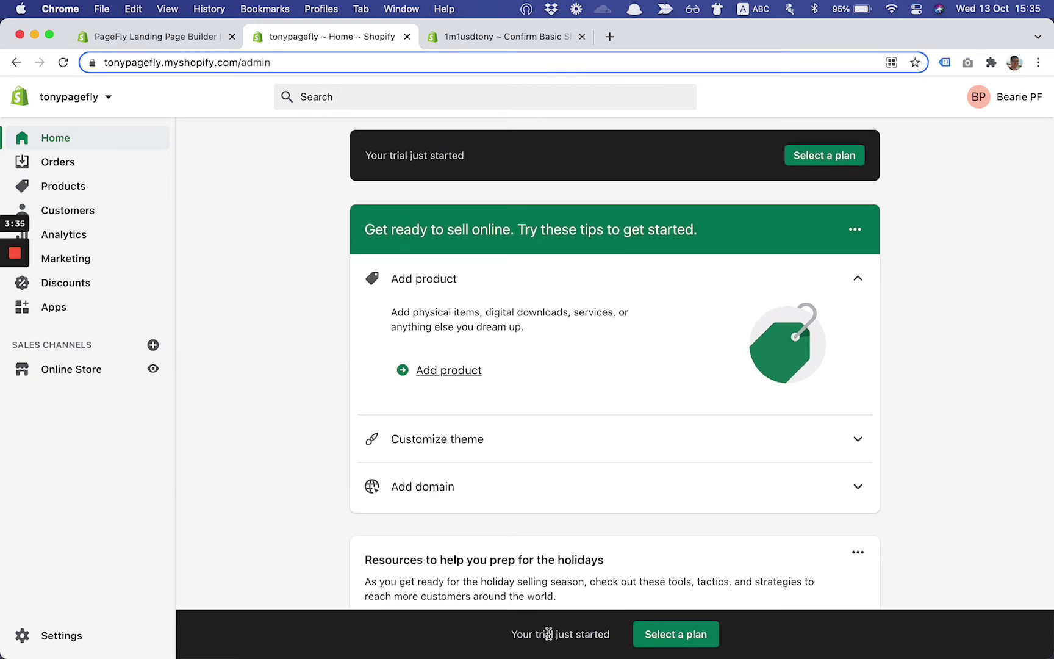
left_click_drag(516, 634, 585, 638)
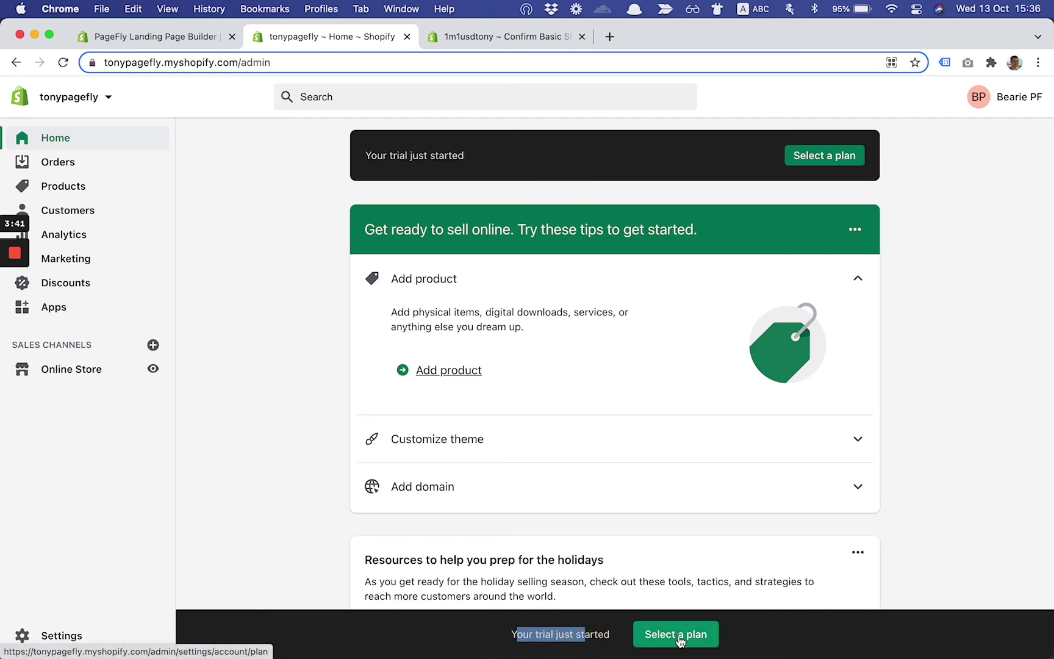
left_click(677, 635)
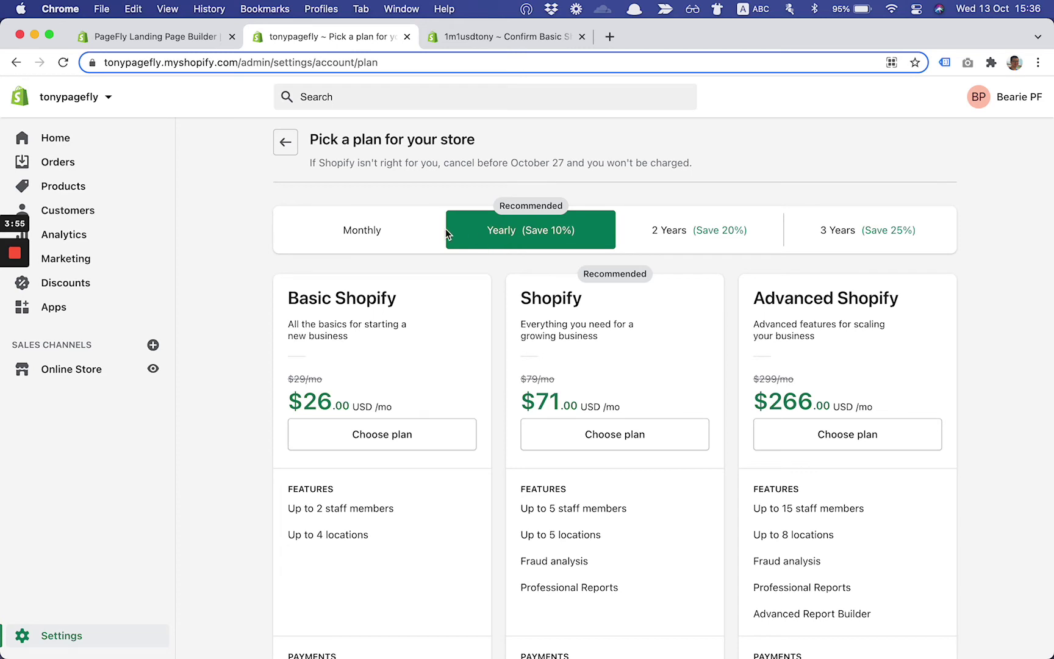
Switch plan pricing to Monthly billing and choose the Basic Shopify plan at $29.00
left_click(388, 230)
scroll(365, 360, "down", 3)
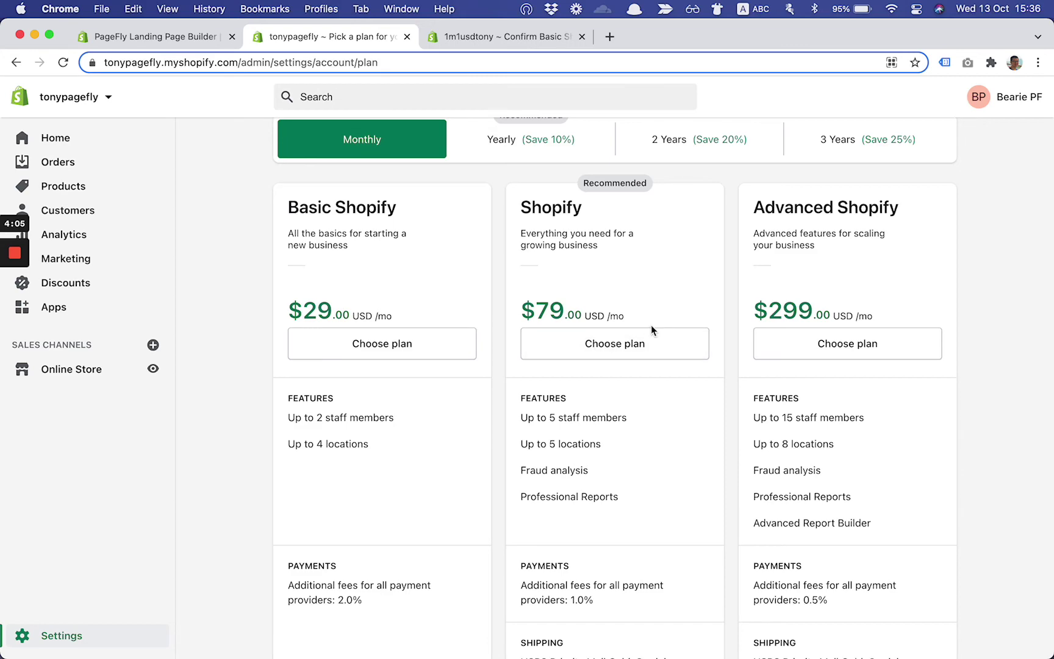
scroll(650, 327, "down", 3)
scroll(650, 327, "down", 5)
scroll(651, 326, "up", 7)
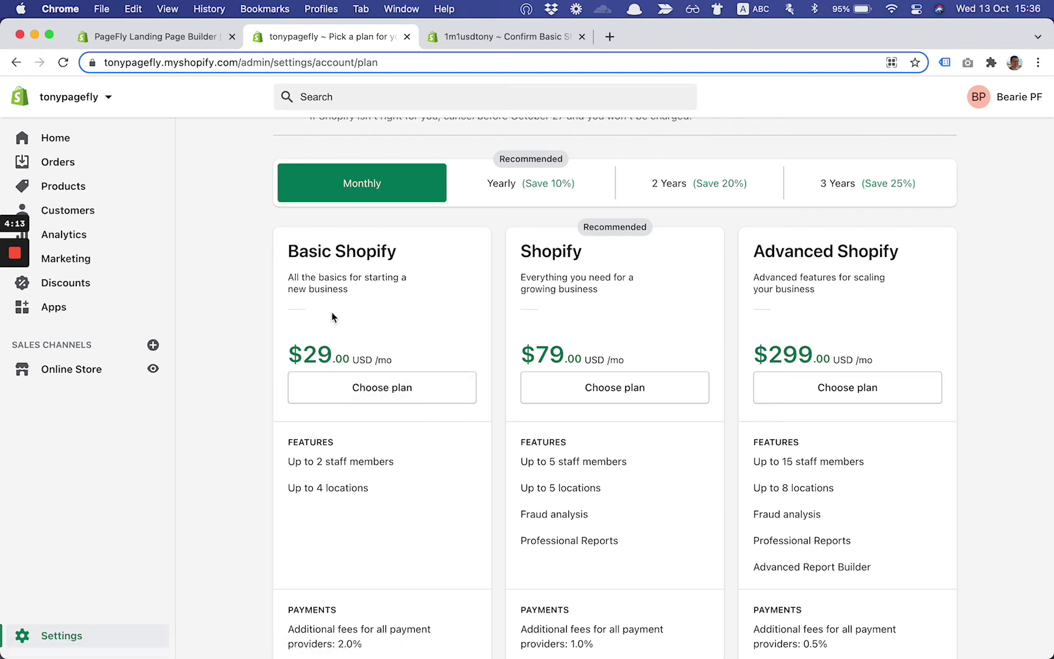
left_click(355, 385)
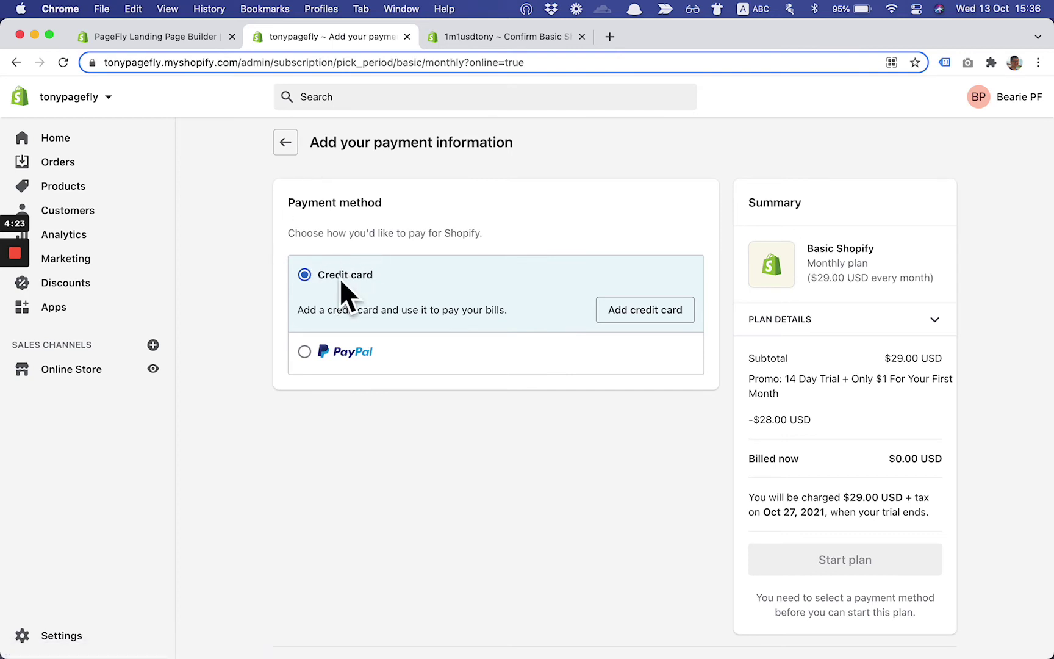
Select PayPal as the payment method and expand PLAN DETAILS in the Summary panel
left_click(304, 351)
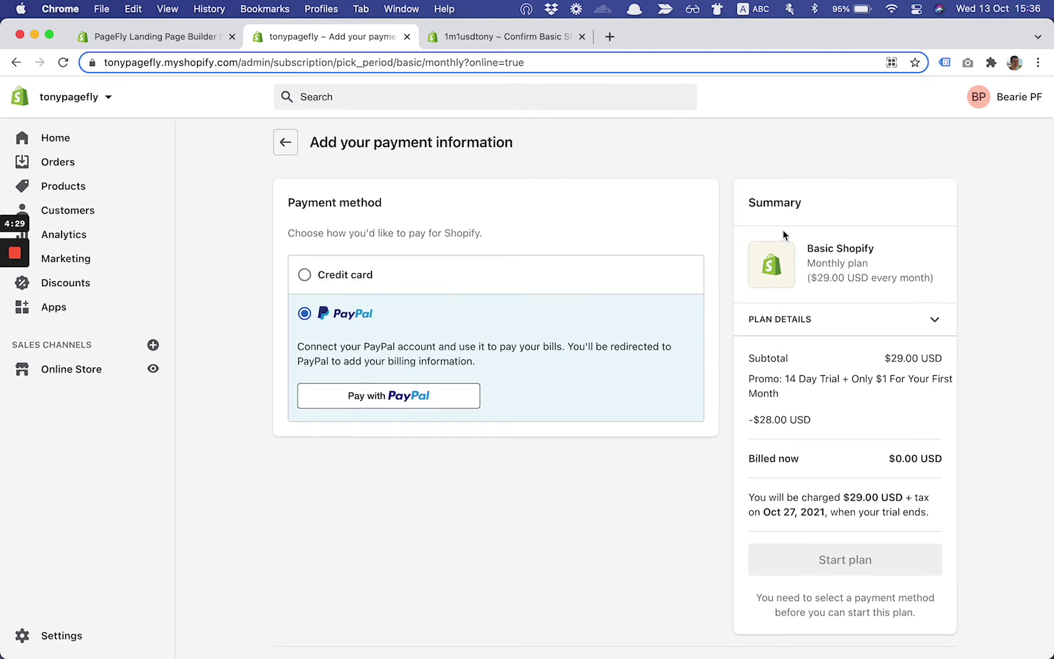
left_click(845, 328)
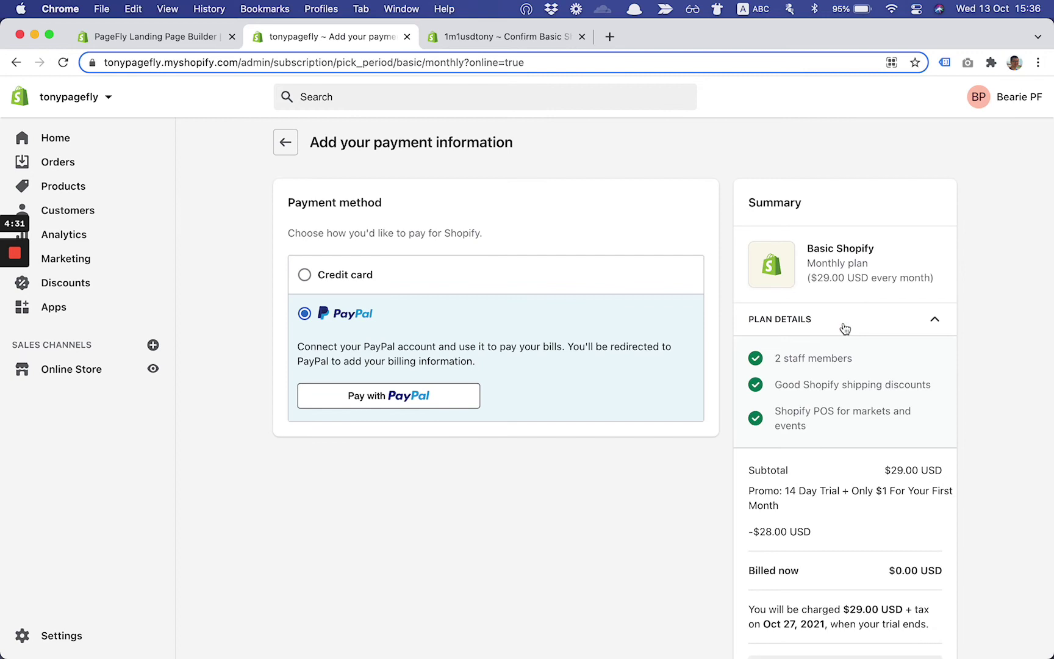
right_click(843, 327)
left_click(819, 326)
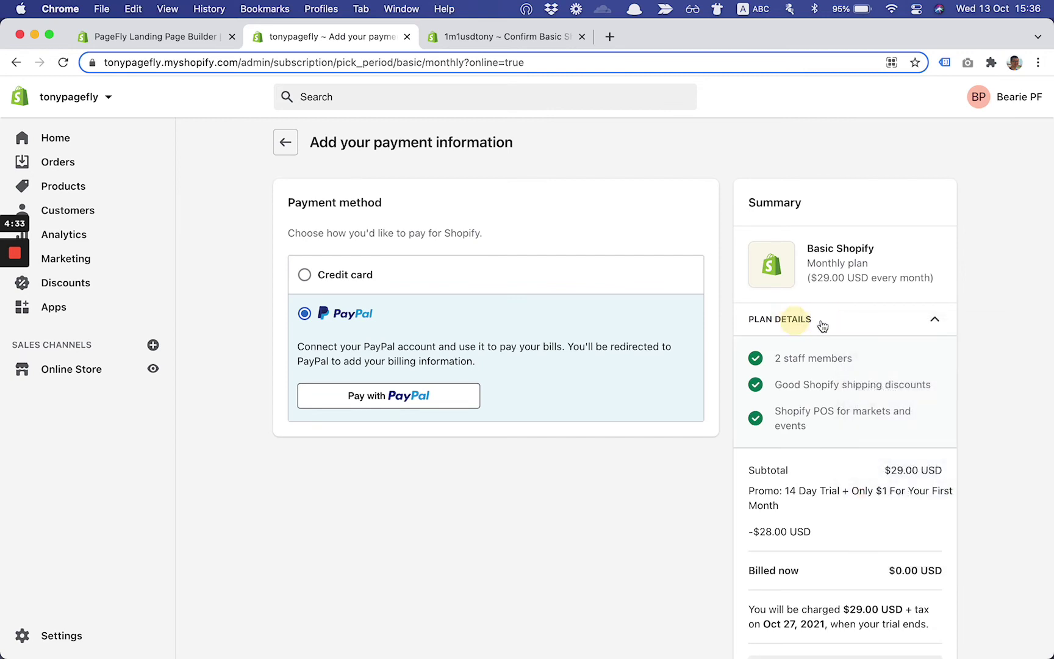
left_click(823, 325)
Review the $28.00 promo discount line leaving $0.00 billed now
scroll(822, 327, "down", 3)
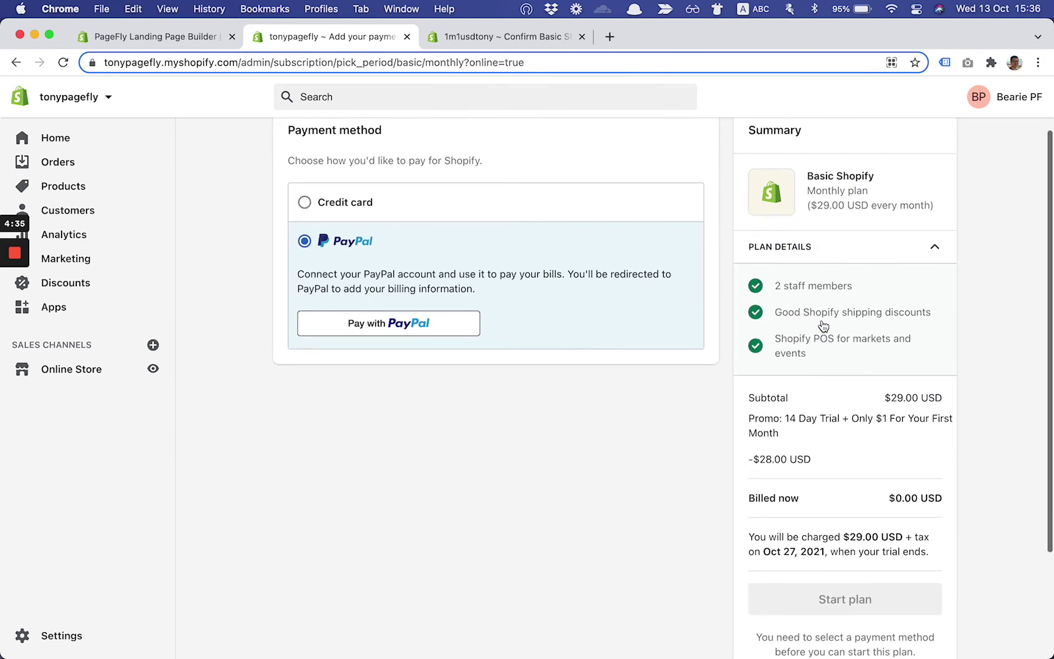
scroll(796, 413, "down", 2)
left_click_drag(748, 347, 803, 362)
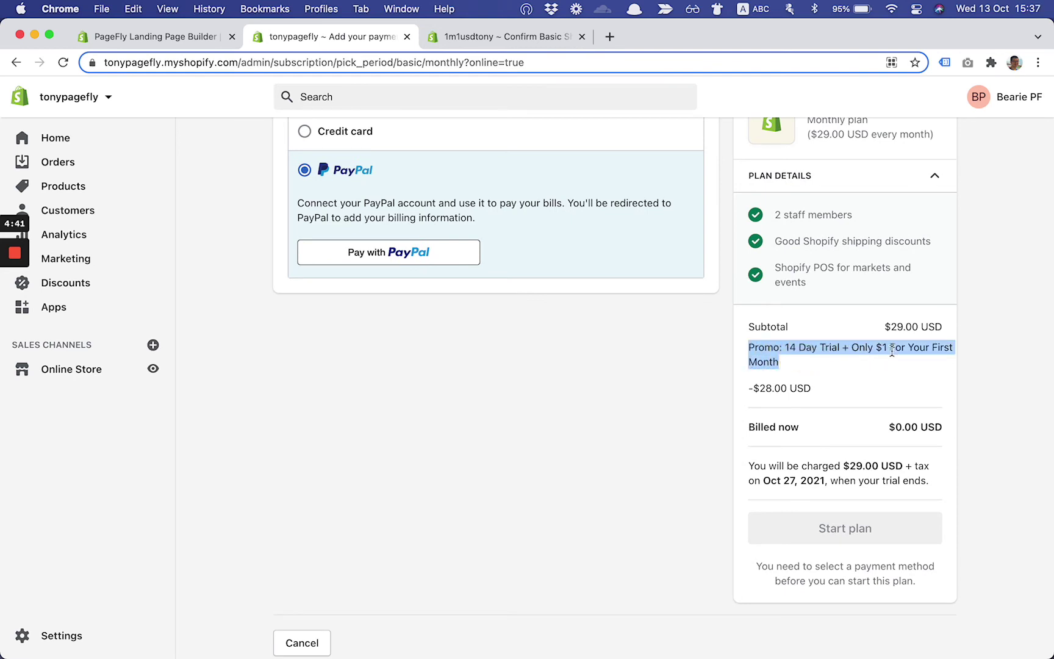
scroll(768, 364, "down", 1)
left_click(755, 361)
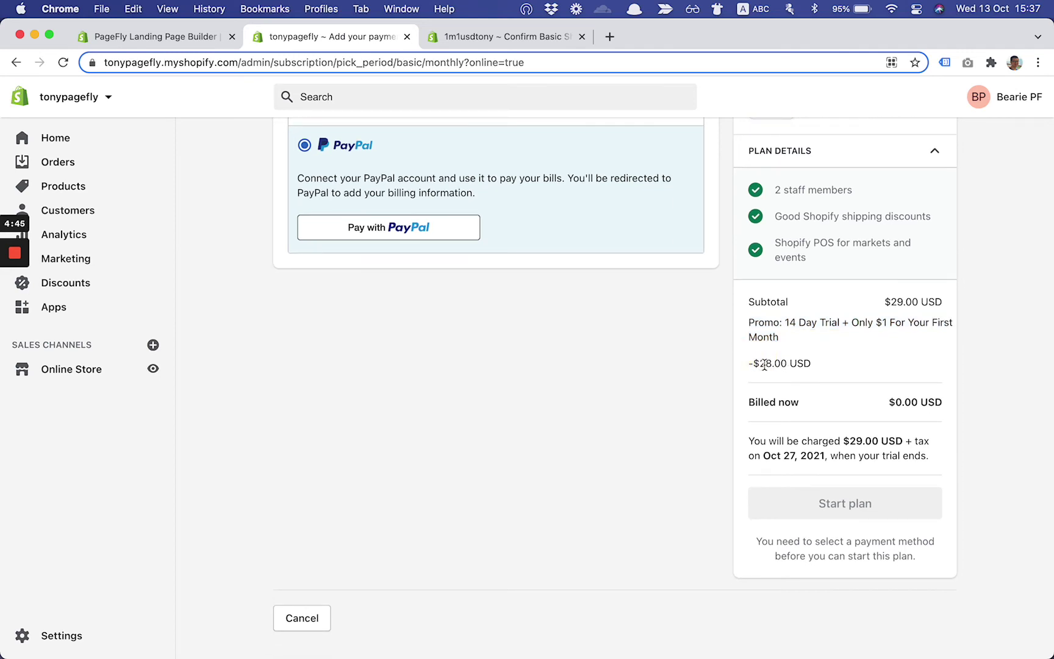
scroll(763, 365, "up", 1)
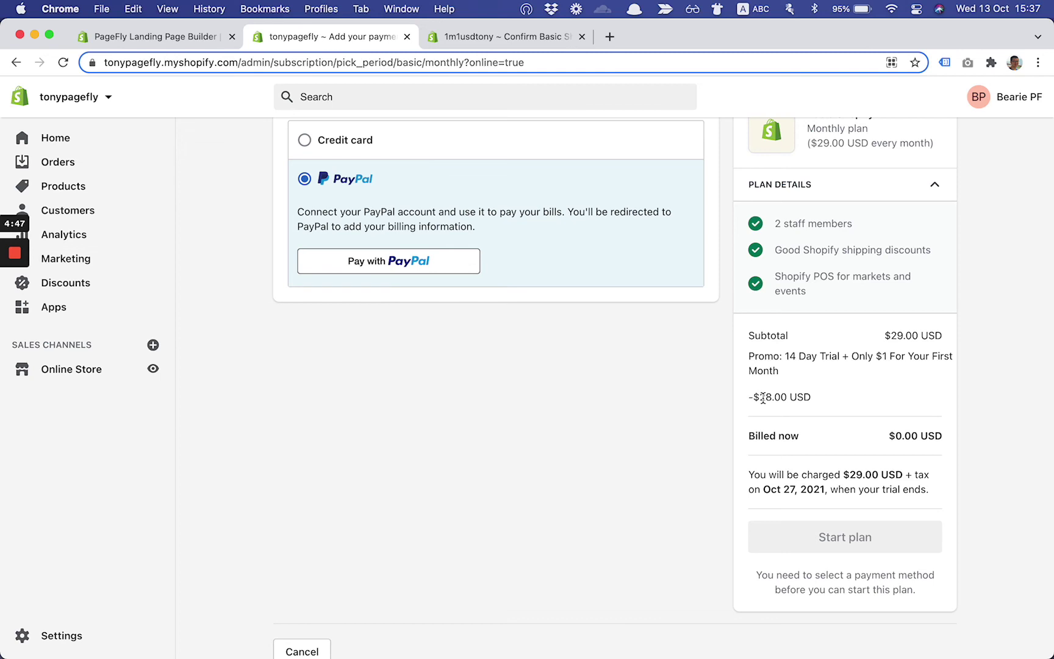
scroll(800, 400, "down", 2)
scroll(730, 361, "up", 5)
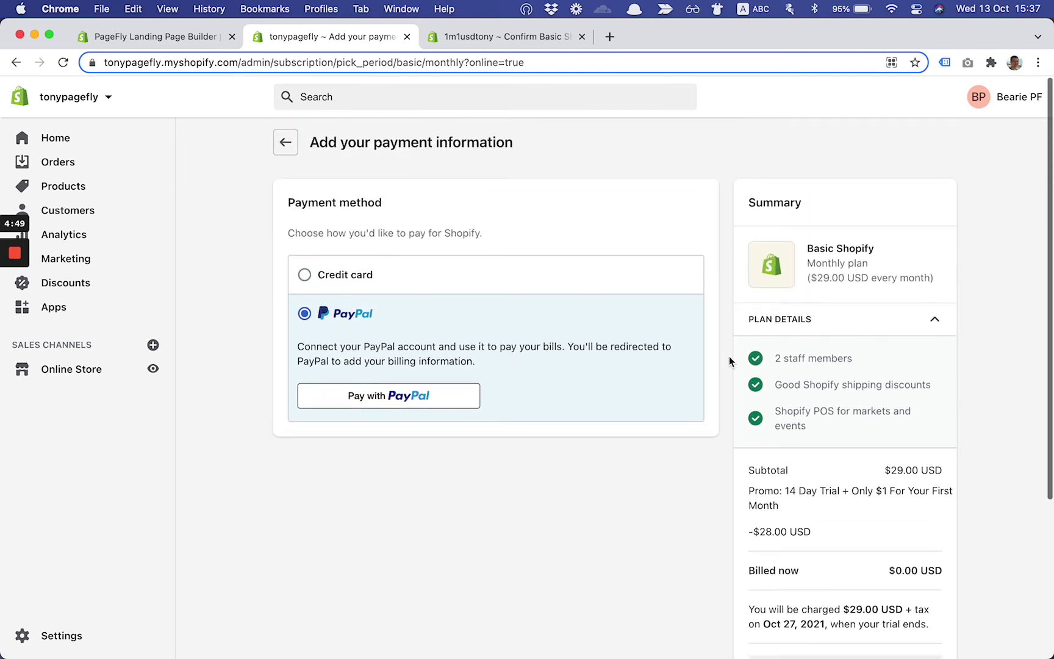
left_click(365, 276)
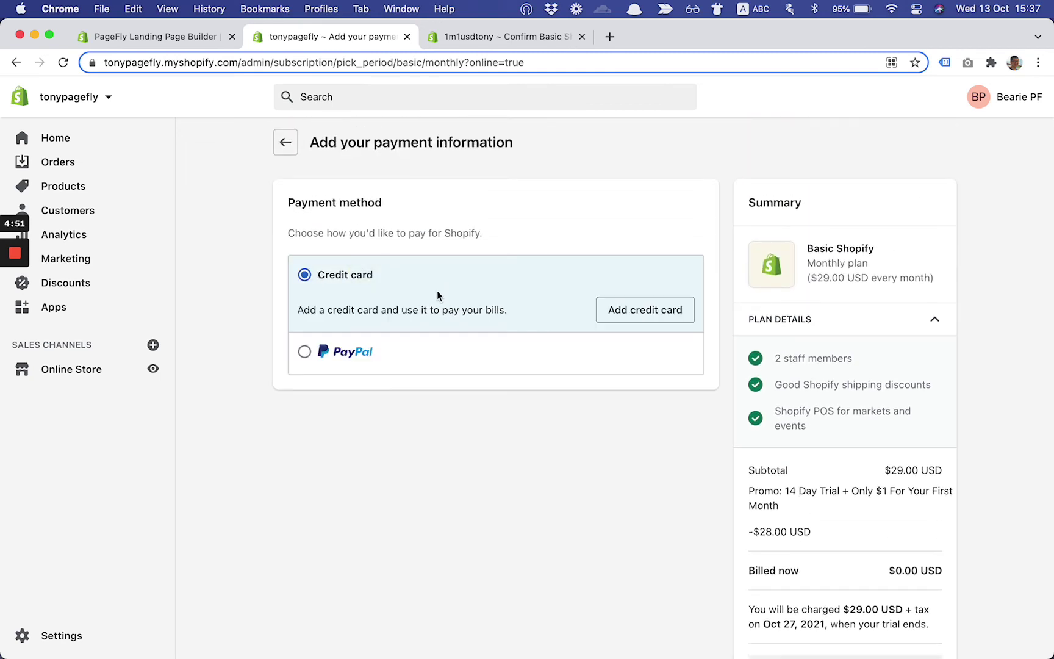
left_click(660, 320)
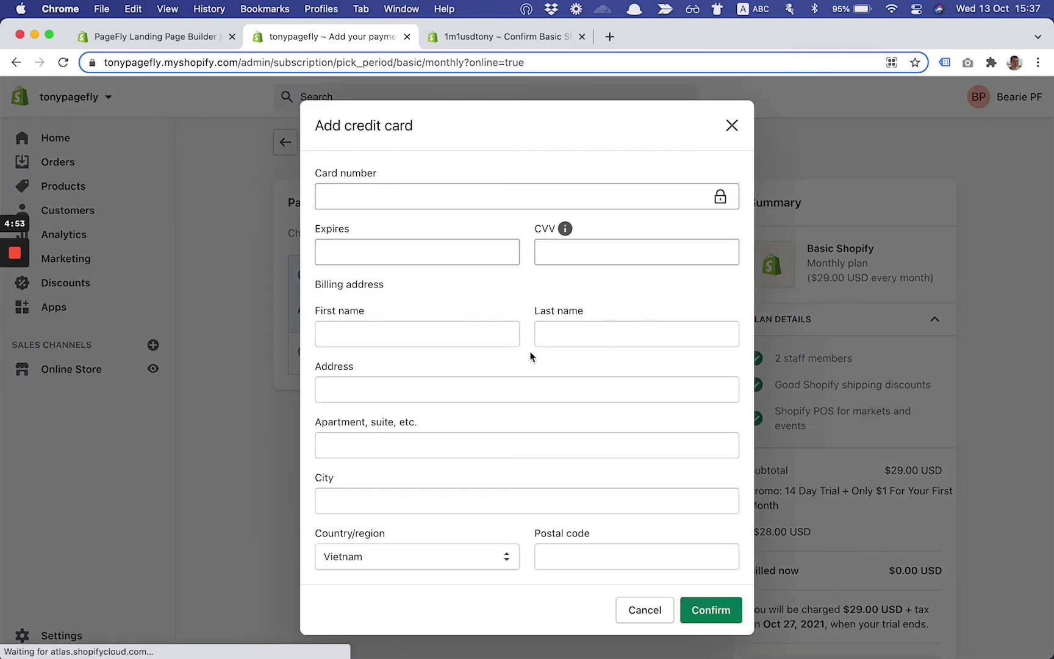
left_click(628, 612)
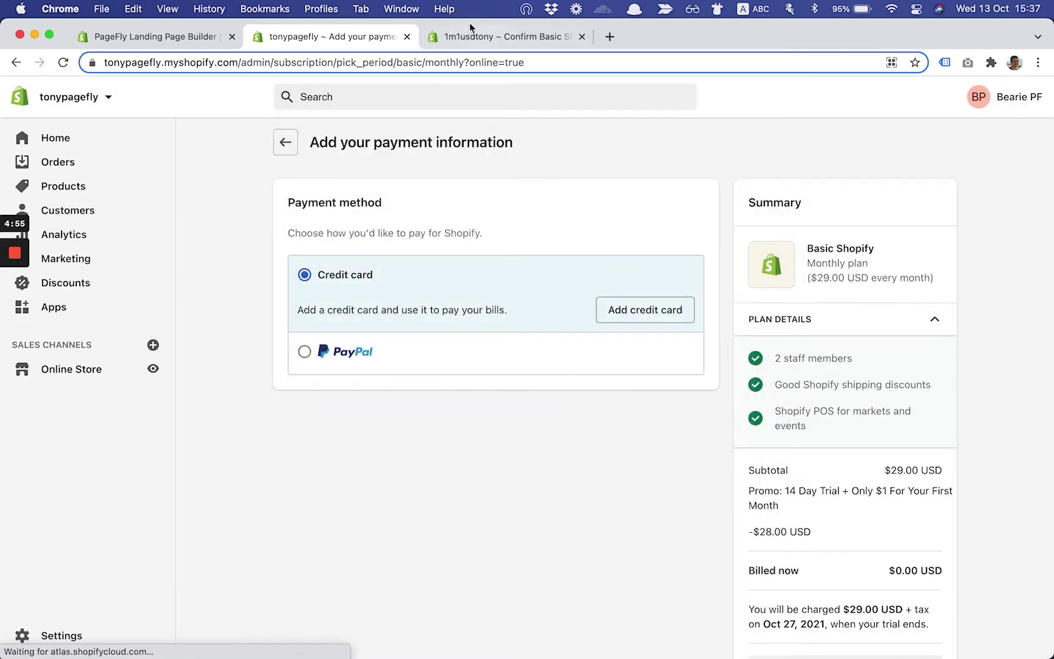
scroll(529, 250, "down", 4)
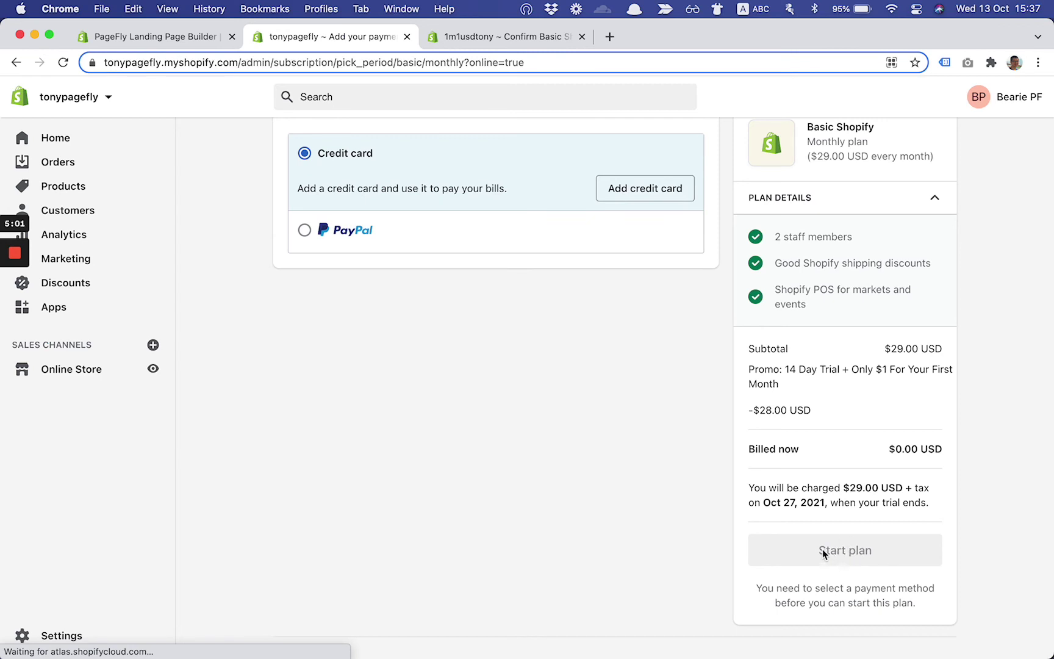
scroll(812, 501, "up", 3)
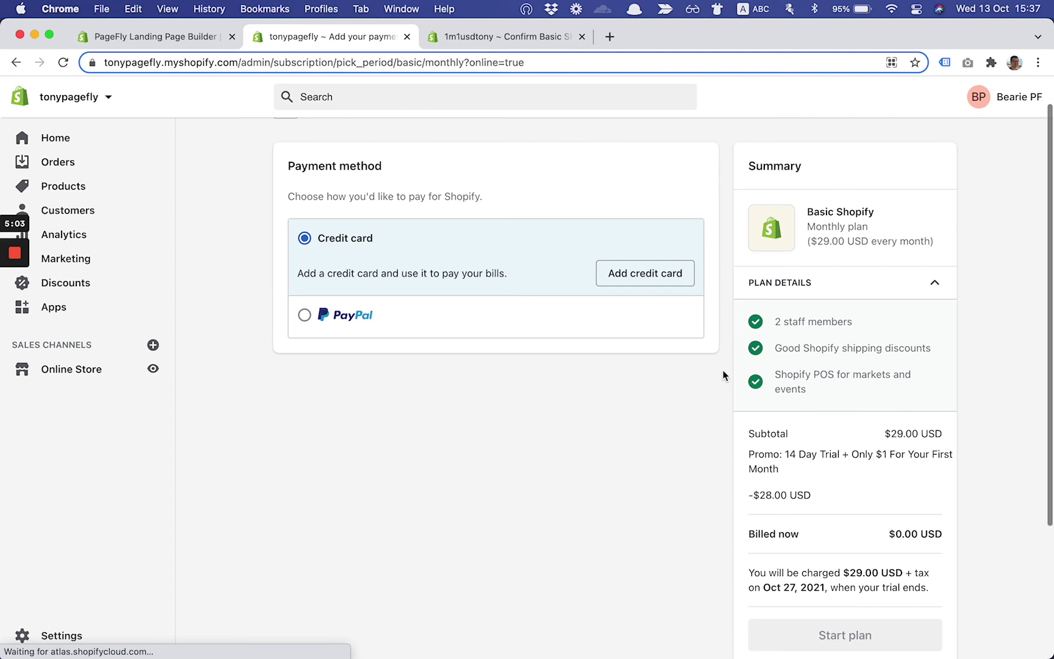
scroll(562, 299, "up", 2)
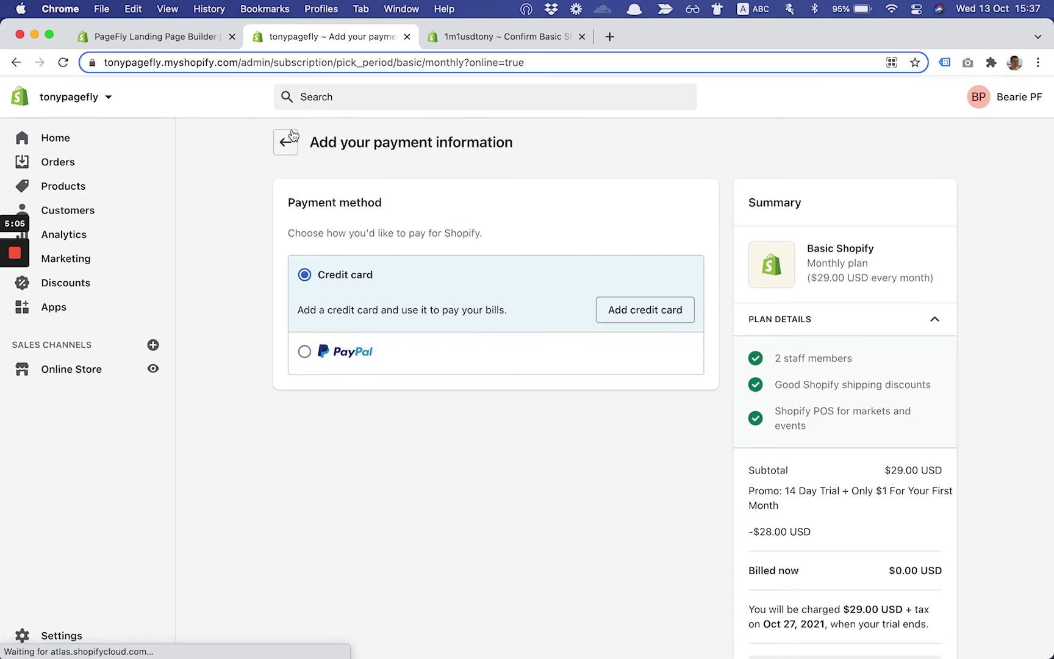
Return to the store plan list showing monthly prices Basic $29, Shopify $79, Advanced $299
left_click(288, 142)
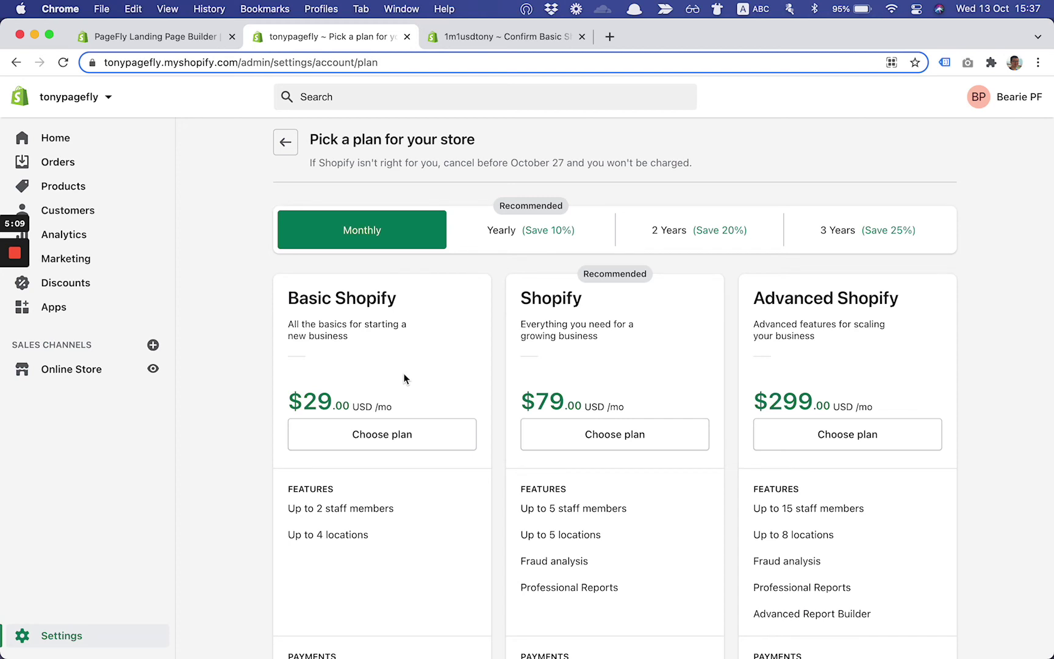
scroll(404, 379, "down", 2)
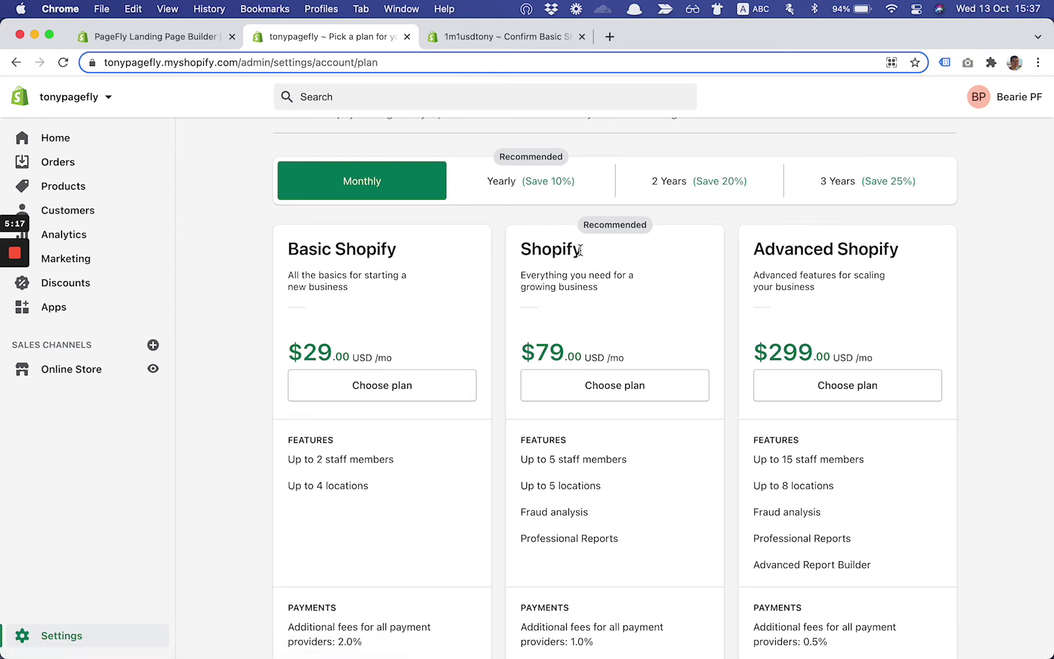
scroll(743, 262, "down", 2)
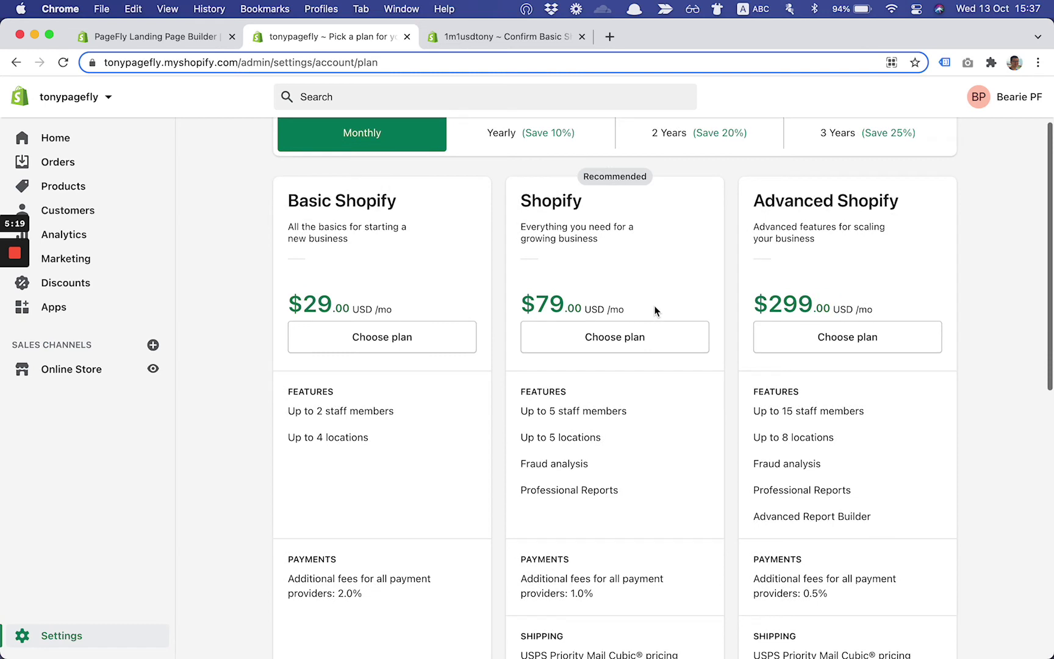
Choose the monthly Shopify plan ($79) and highlight its -$78.00 promo discount line
left_click(635, 341)
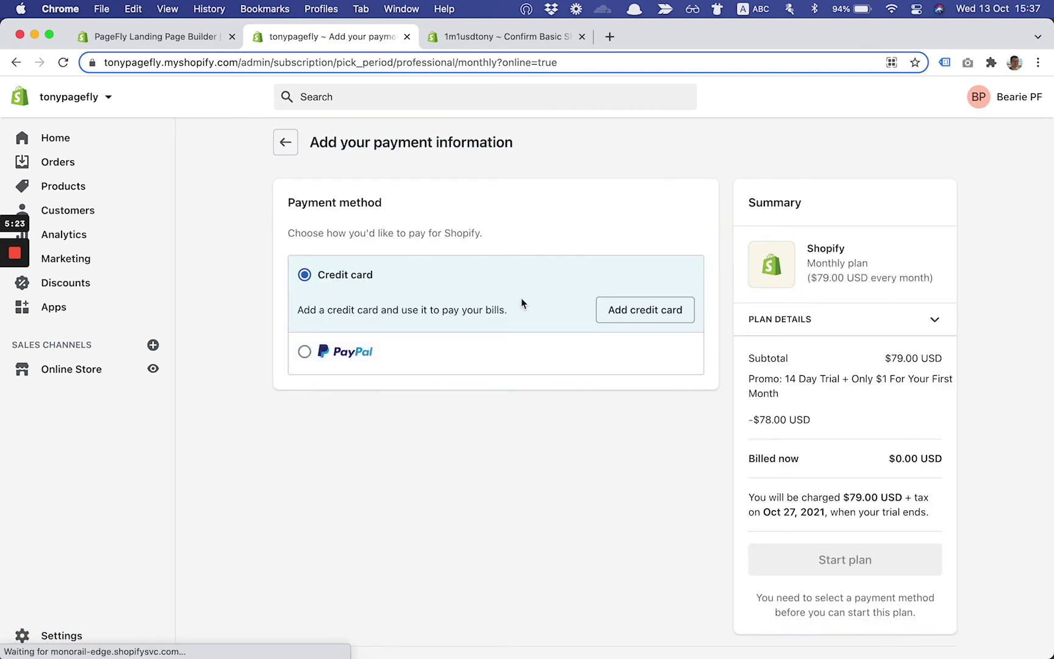
scroll(767, 366, "down", 2)
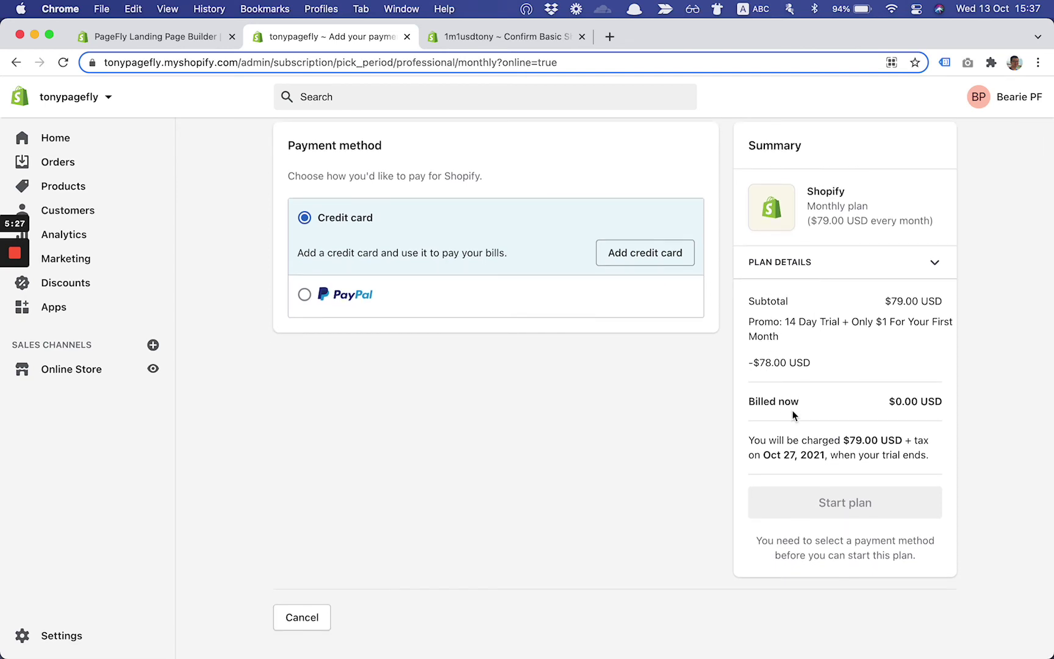
left_click_drag(753, 362, 793, 365)
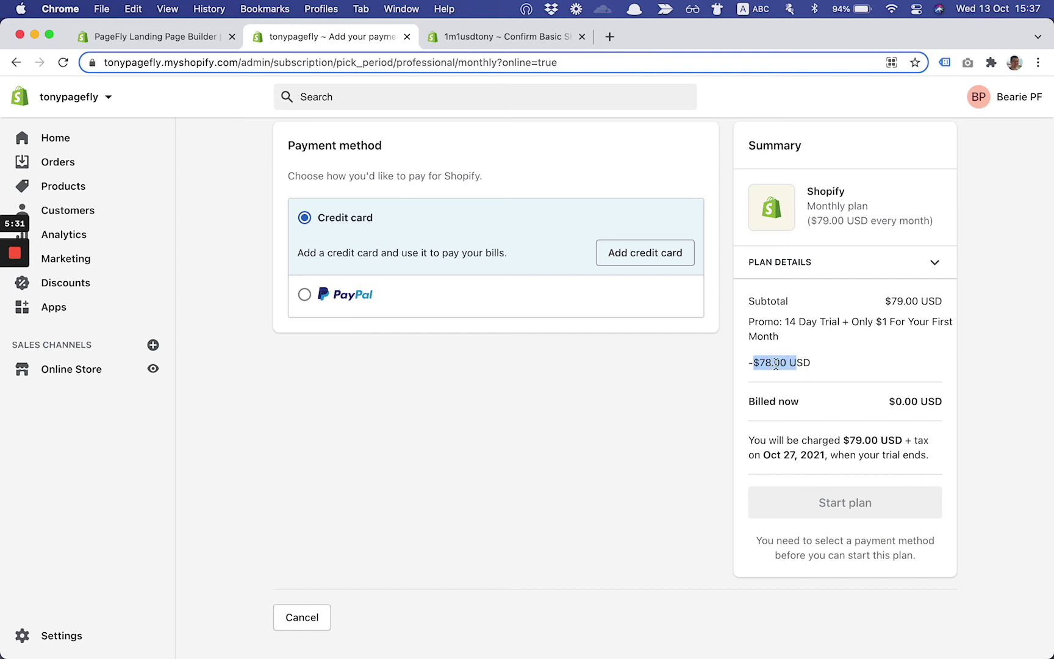
scroll(518, 343, "up", 2)
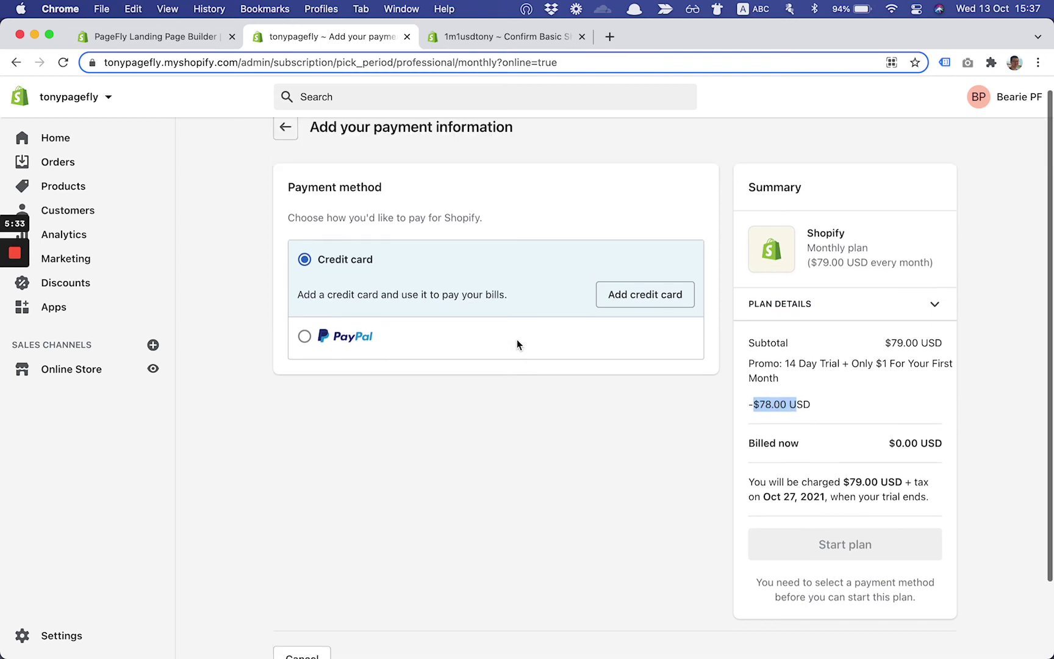
Go back, open the monthly Advanced Shopify plan, and highlight its -$298.00 promo discount
left_click(286, 145)
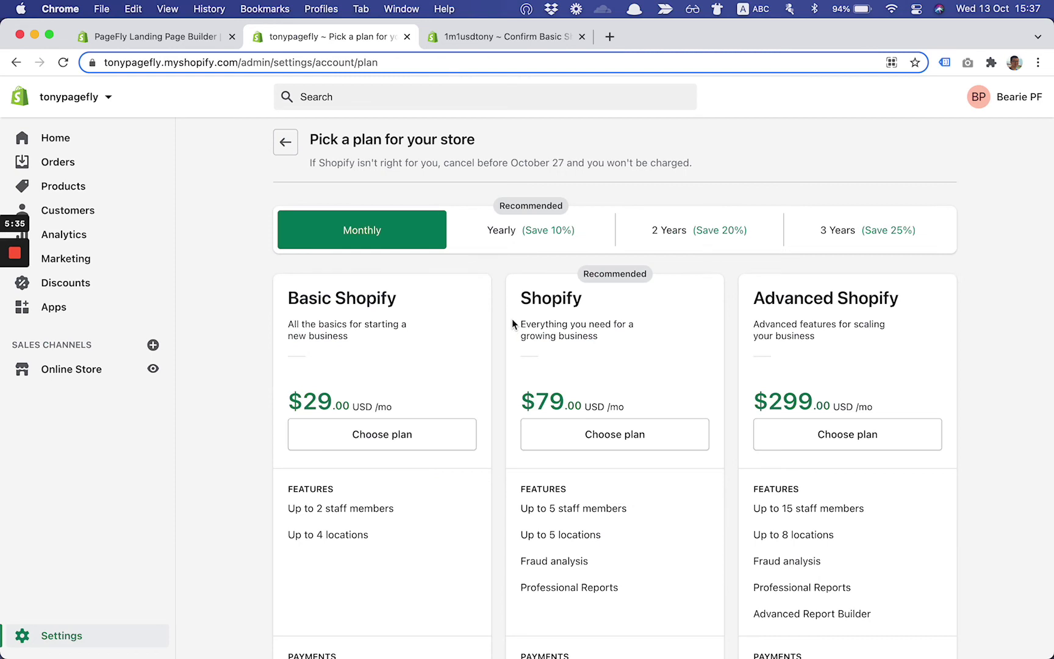
left_click(827, 445)
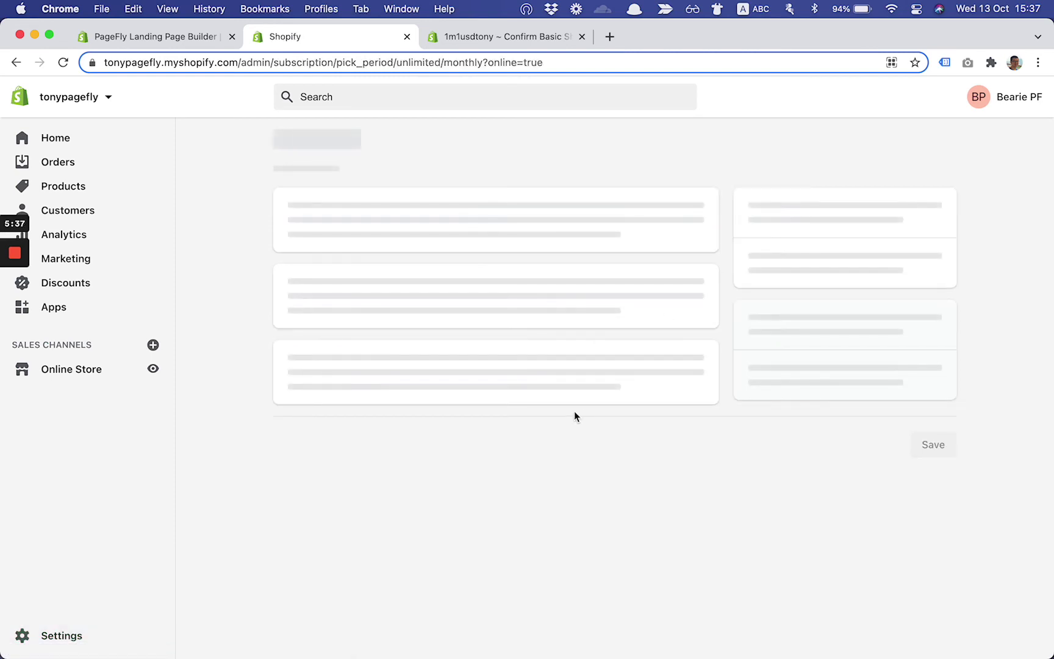
scroll(574, 417, "down", 1)
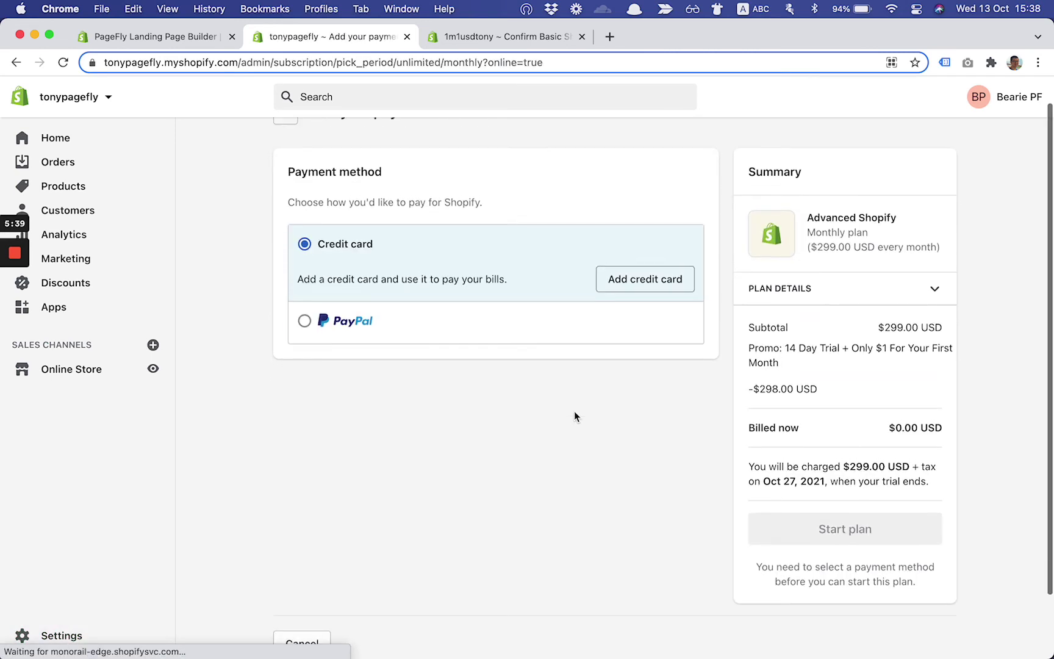
left_click_drag(821, 400, 730, 393)
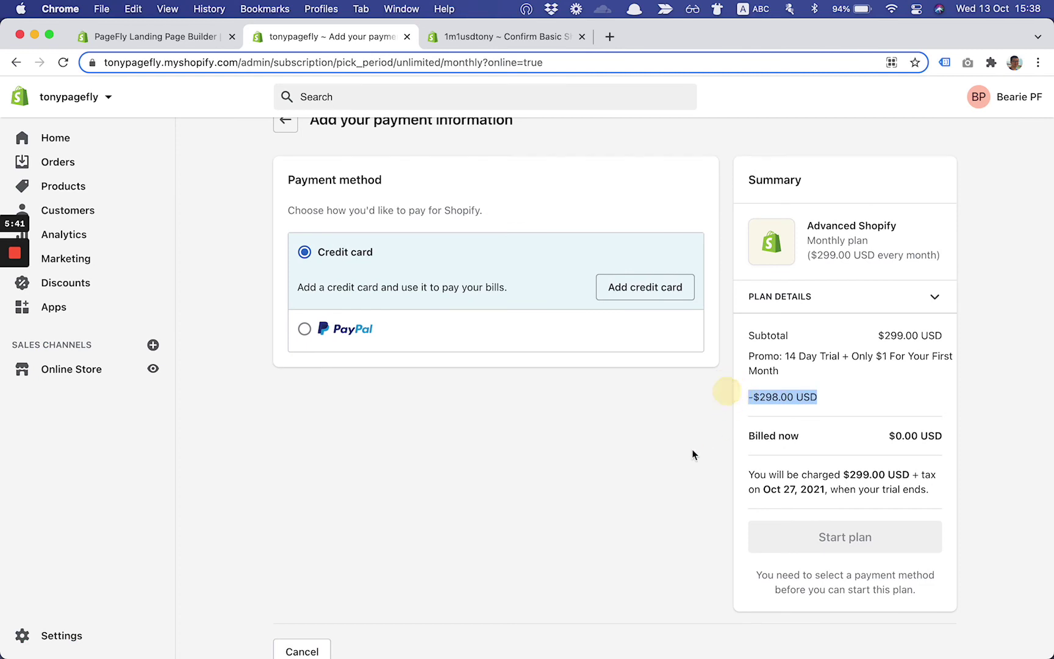
left_click(625, 482)
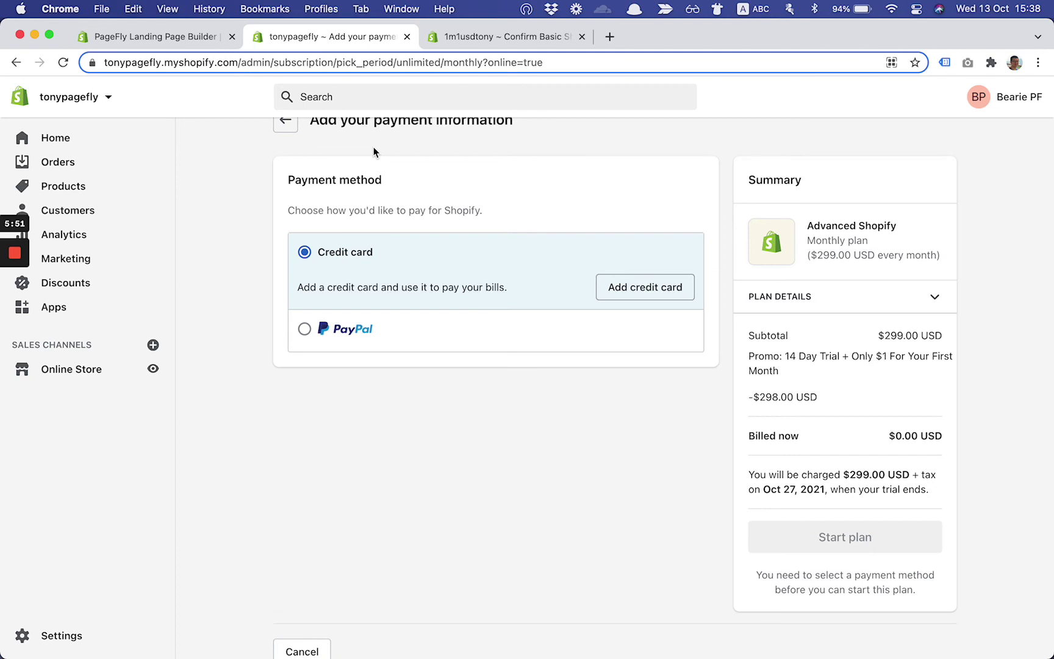
scroll(354, 162, "up", 1)
Go back to 'Pick a plan for your store' listing Basic $29, Shopify $79, Advanced $299
left_click(287, 148)
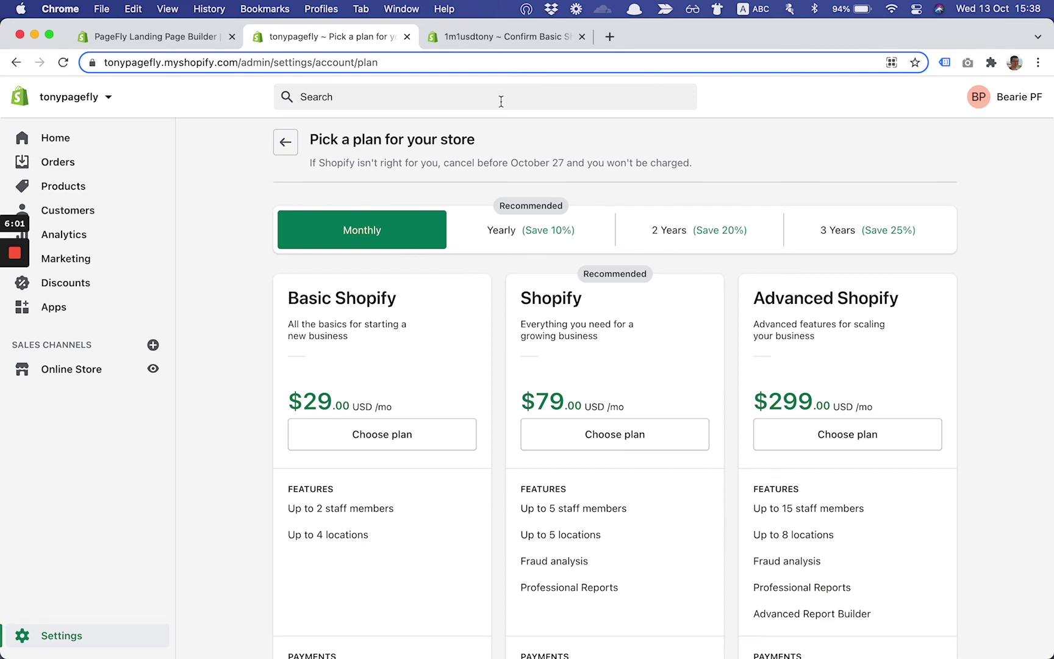
Load shopify.com/free-trial/pagefly in a new tab using the address bar's autocomplete
key("super+t")
type("ap")
key("super+a")
type("shop")
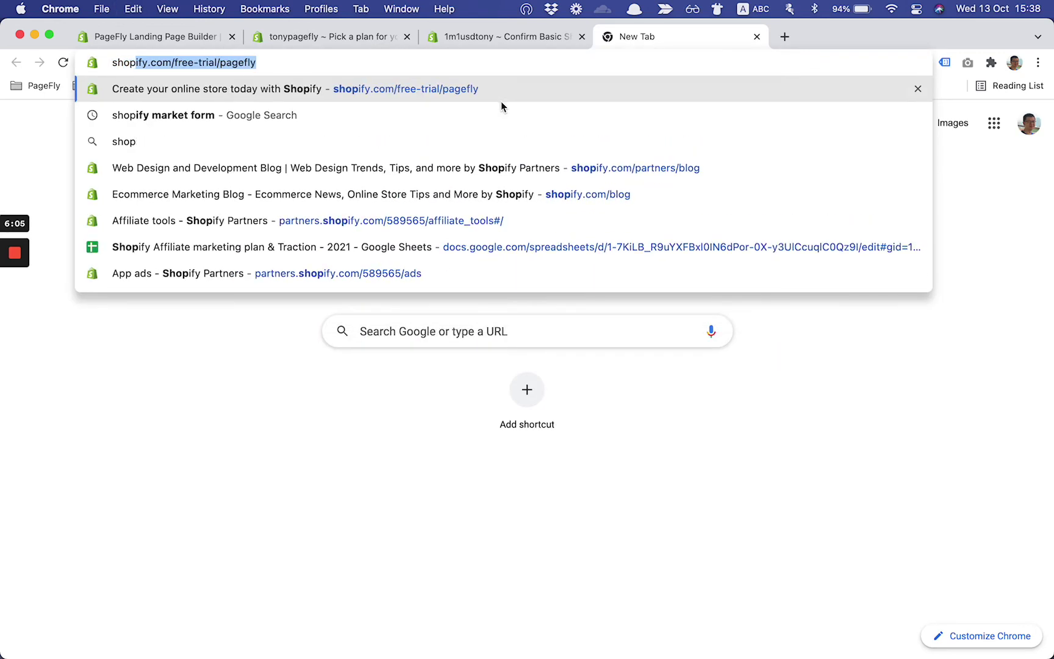
key("Right")
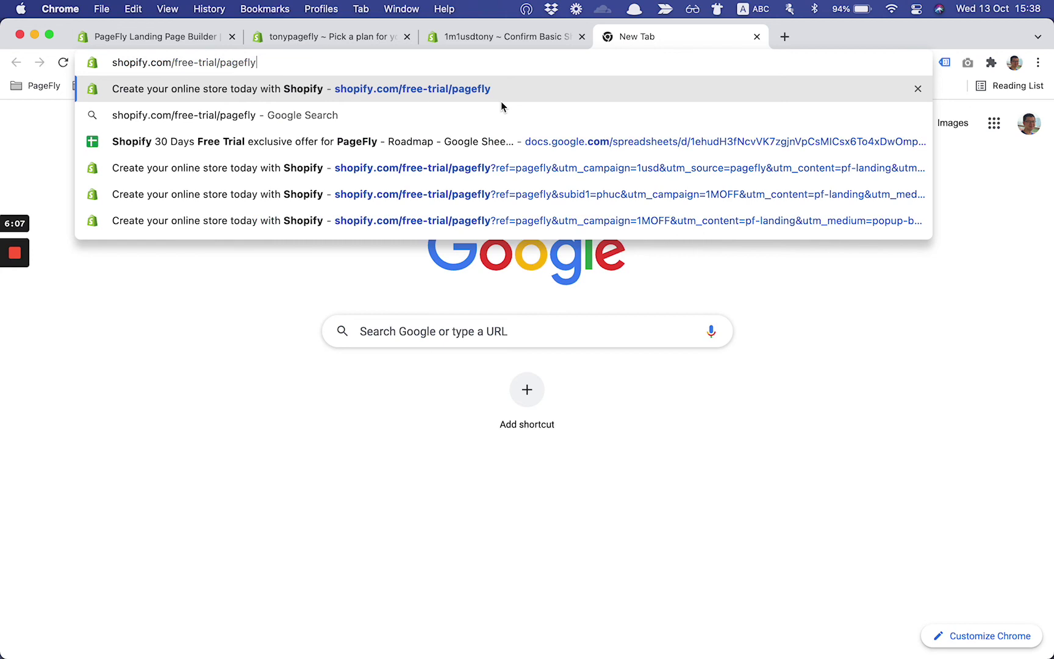
key("Return")
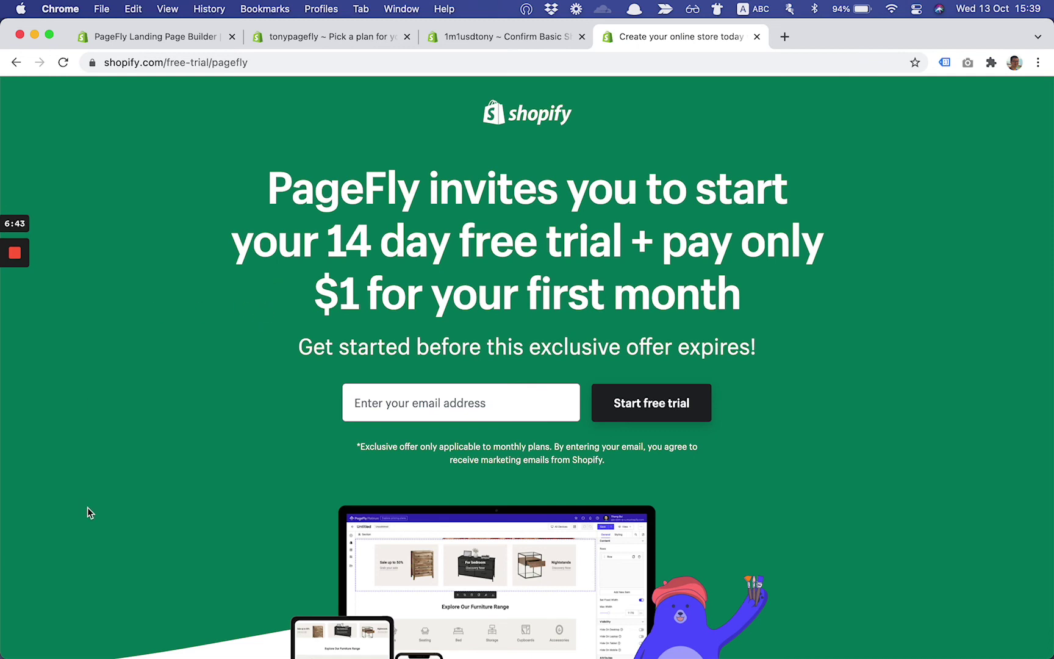
mouse_move(17, 256)
scroll(232, 211, "down", 5)
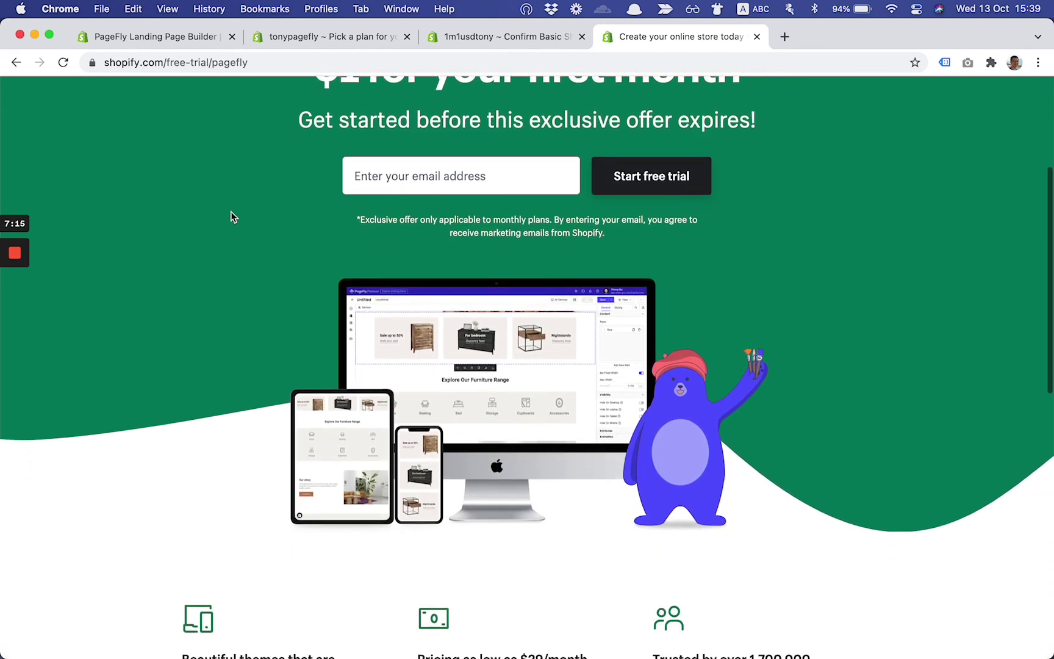
scroll(231, 211, "down", 3)
scroll(231, 211, "up", 4)
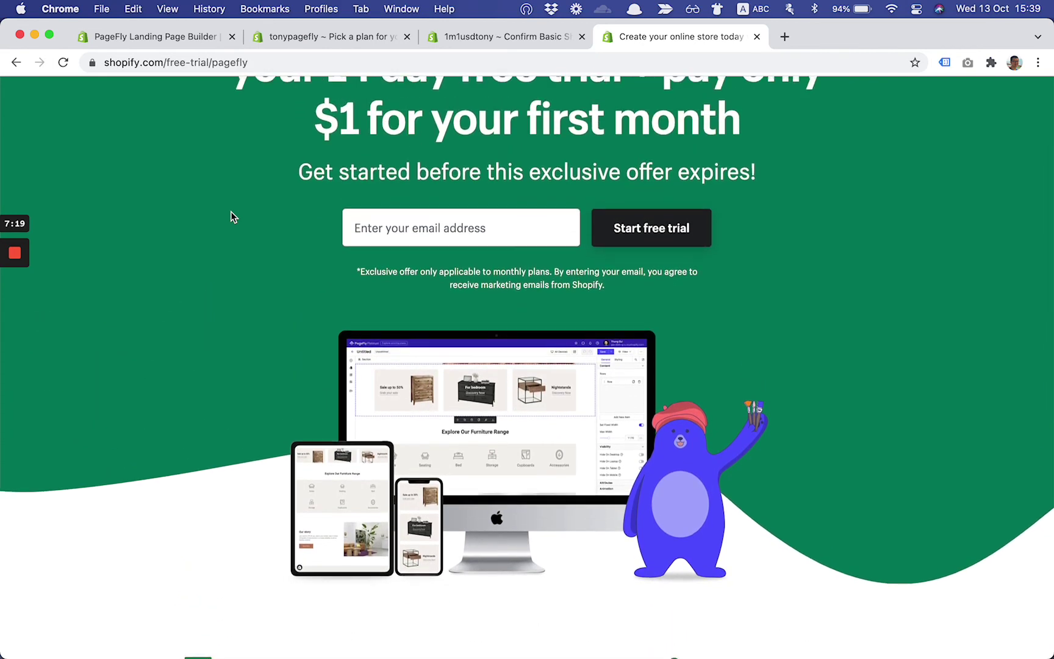
scroll(231, 211, "up", 3)
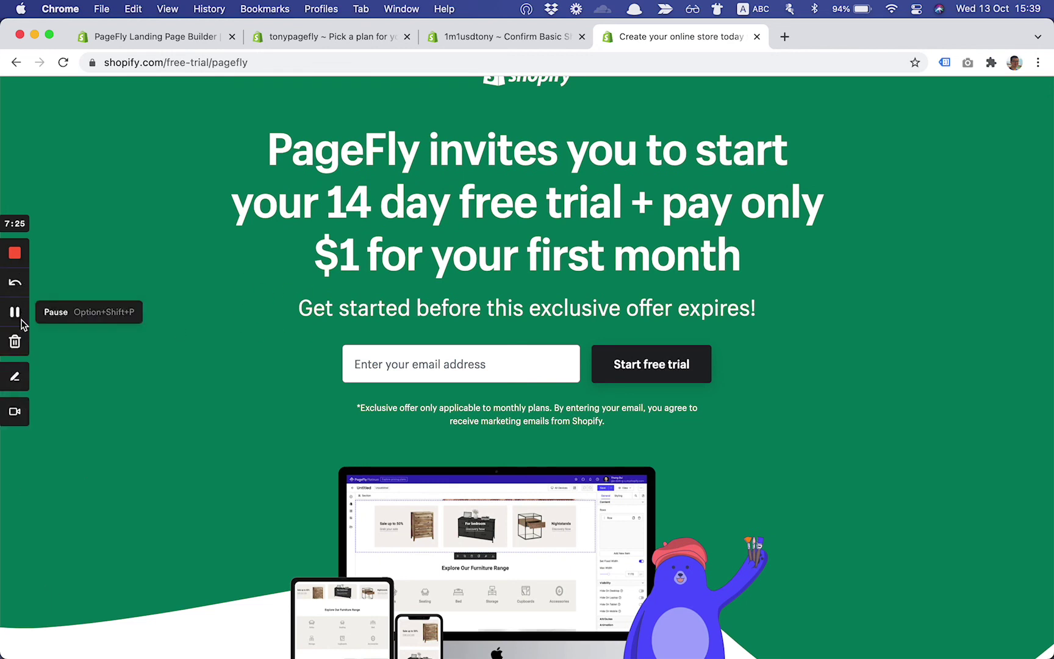
left_click(15, 411)
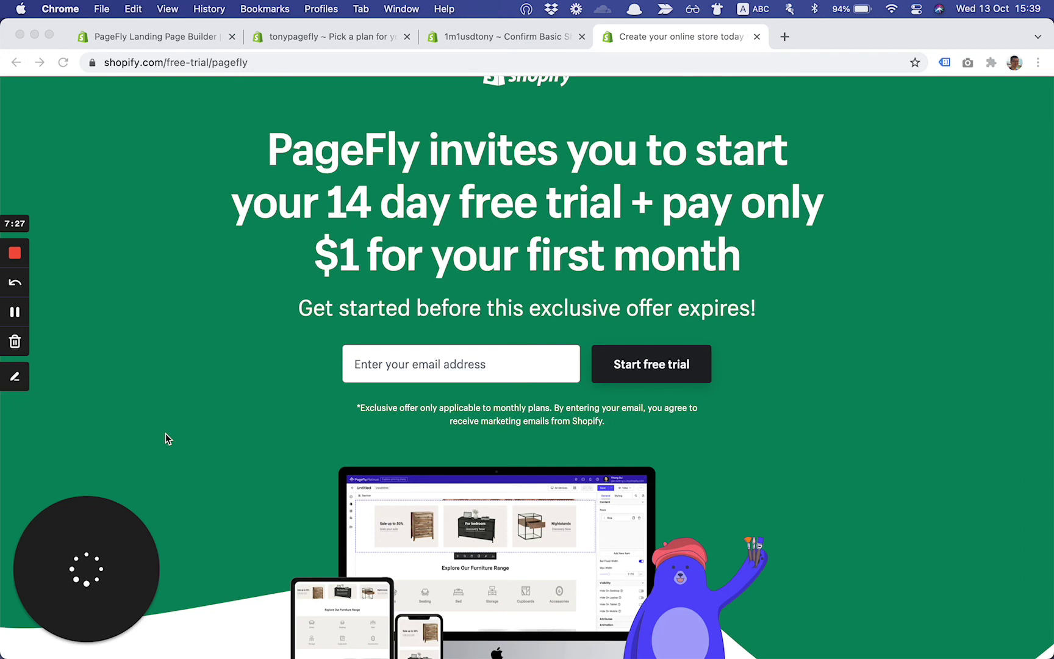